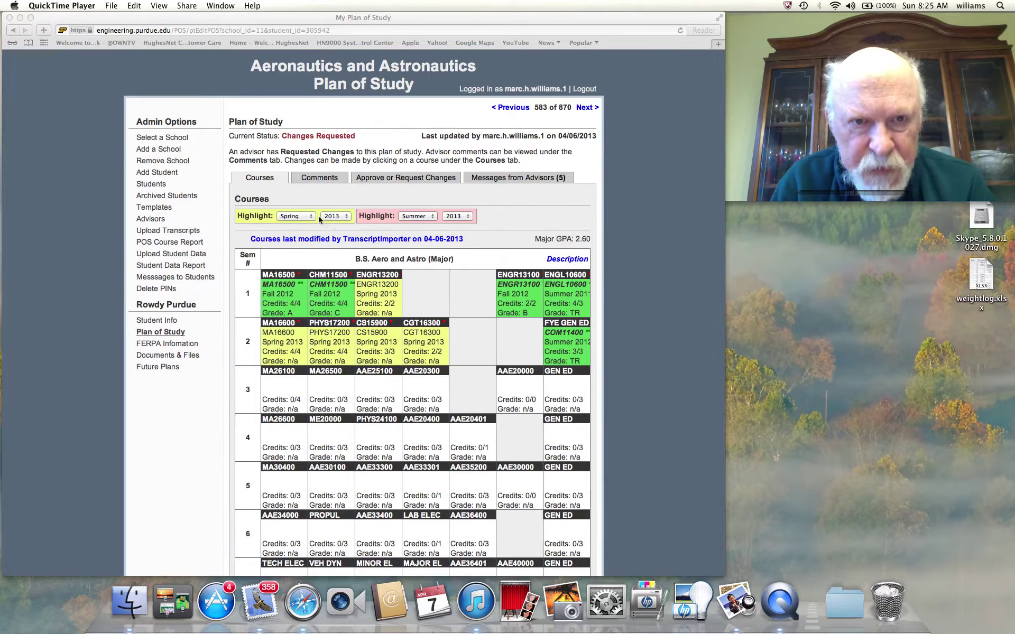
Step: Set the pink course highlight to Summer 2012
{"action": "left_click", "coordinate": [468, 219]}
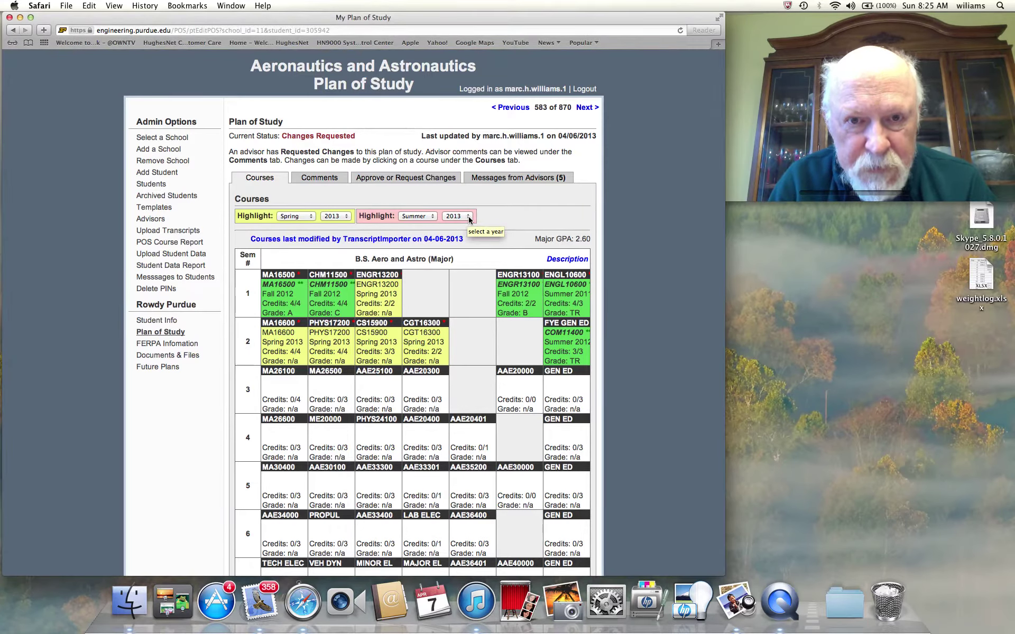
{"action": "left_click", "coordinate": [468, 220]}
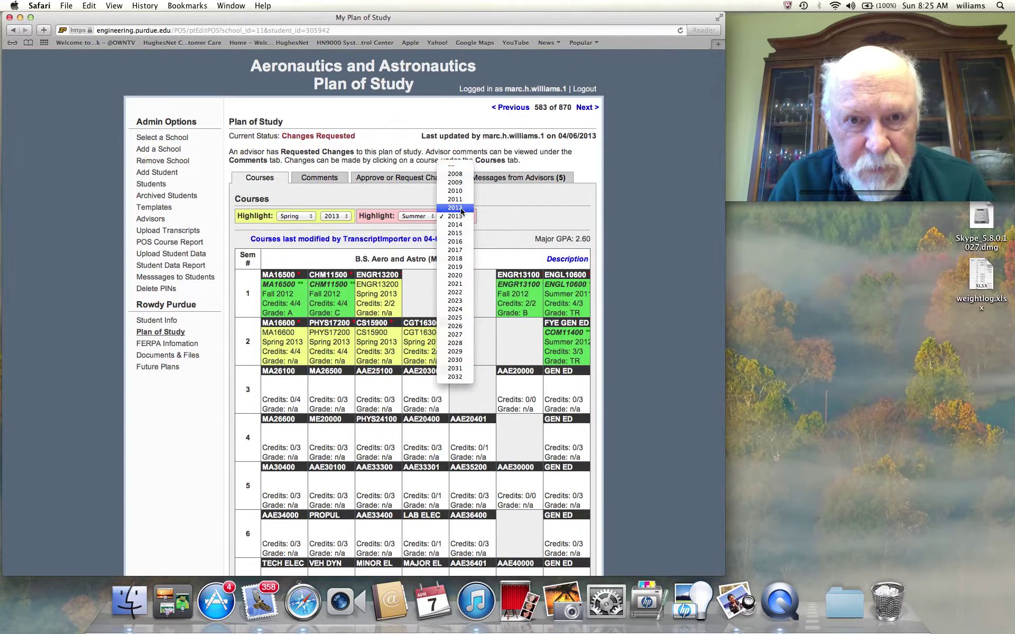
{"action": "left_click", "coordinate": [461, 209]}
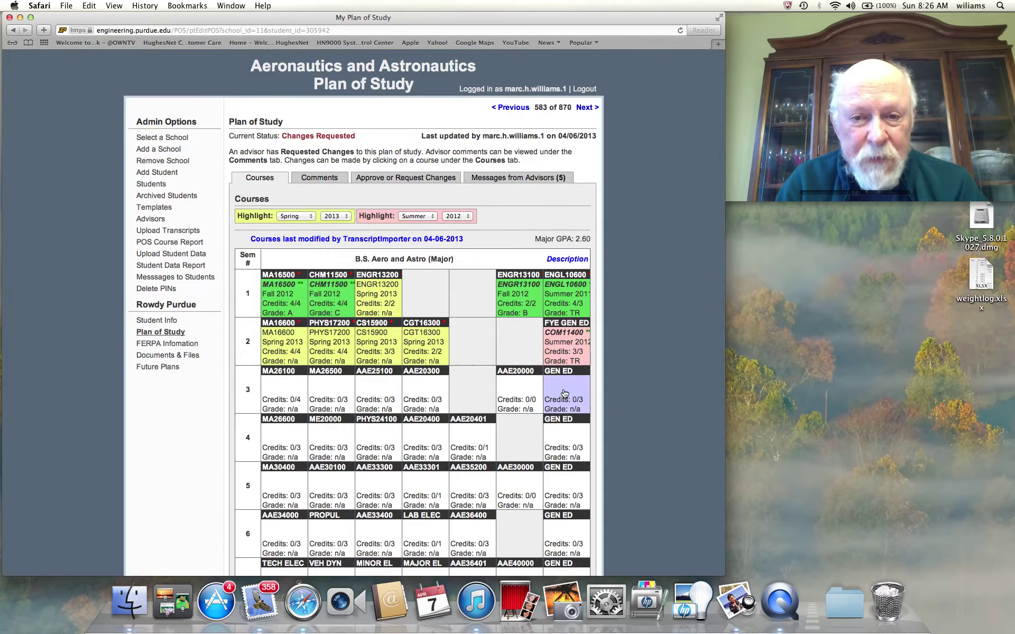
Step: Schedule the semester 3 course MA26100 for Fall 2013 and save the course entry
{"action": "left_click", "coordinate": [278, 396]}
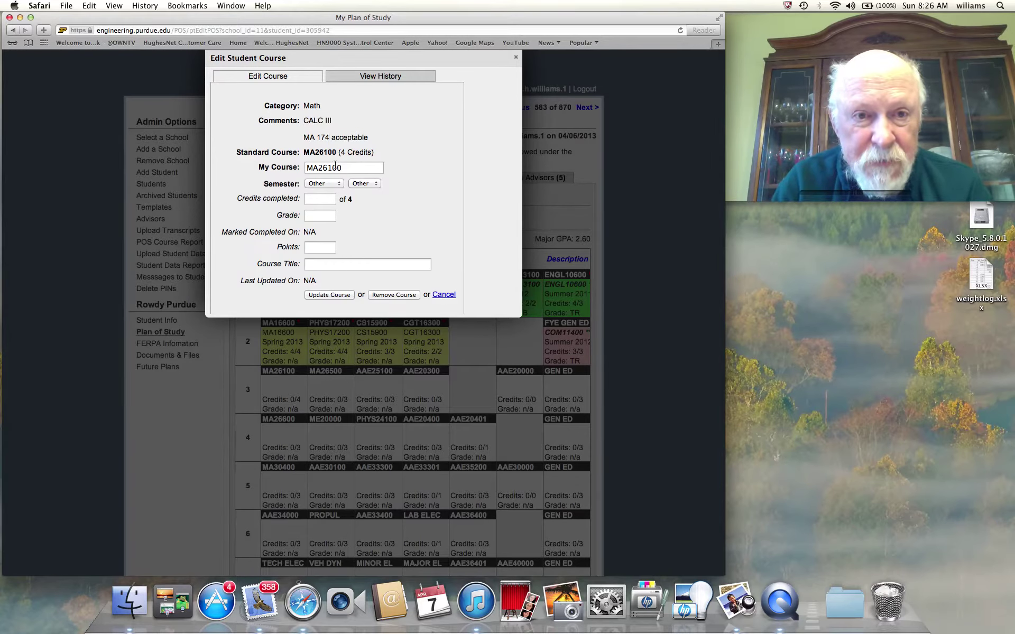
{"action": "left_click", "coordinate": [341, 185]}
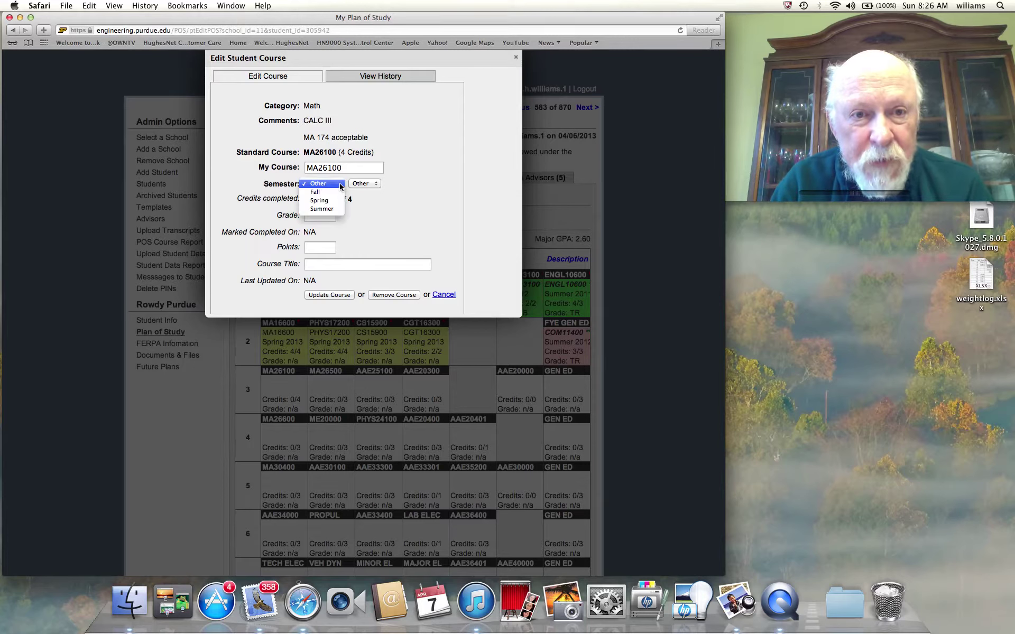
{"action": "left_click", "coordinate": [319, 193]}
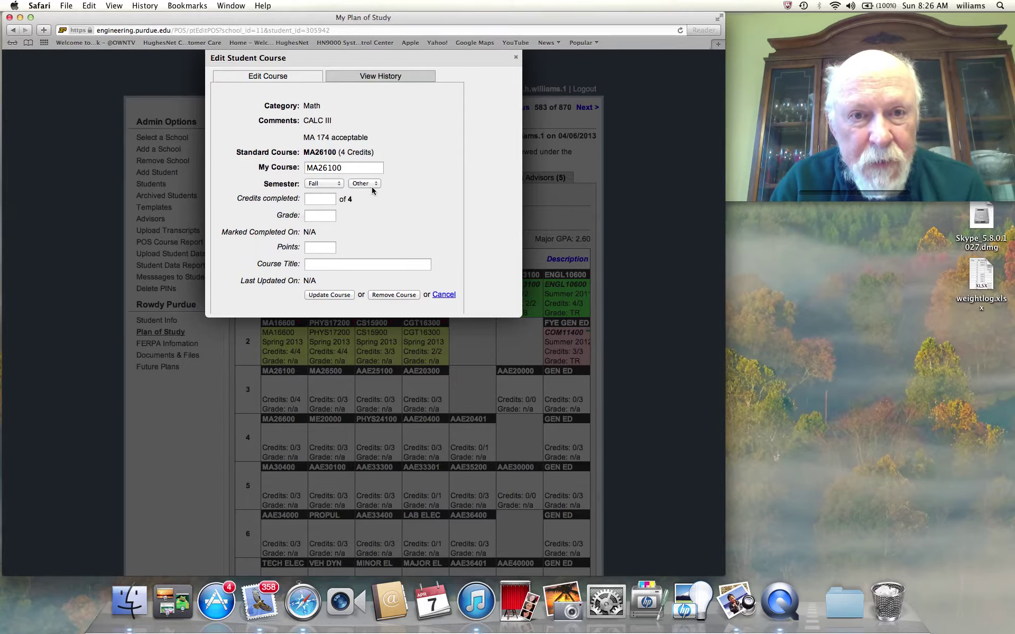
{"action": "left_click", "coordinate": [377, 184]}
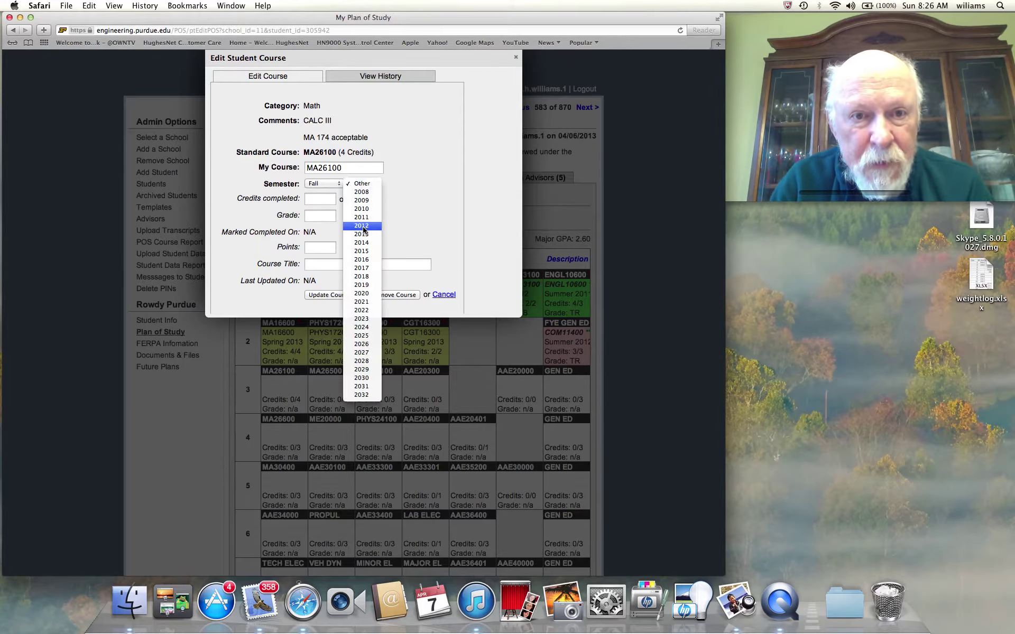
{"action": "left_click", "coordinate": [364, 235]}
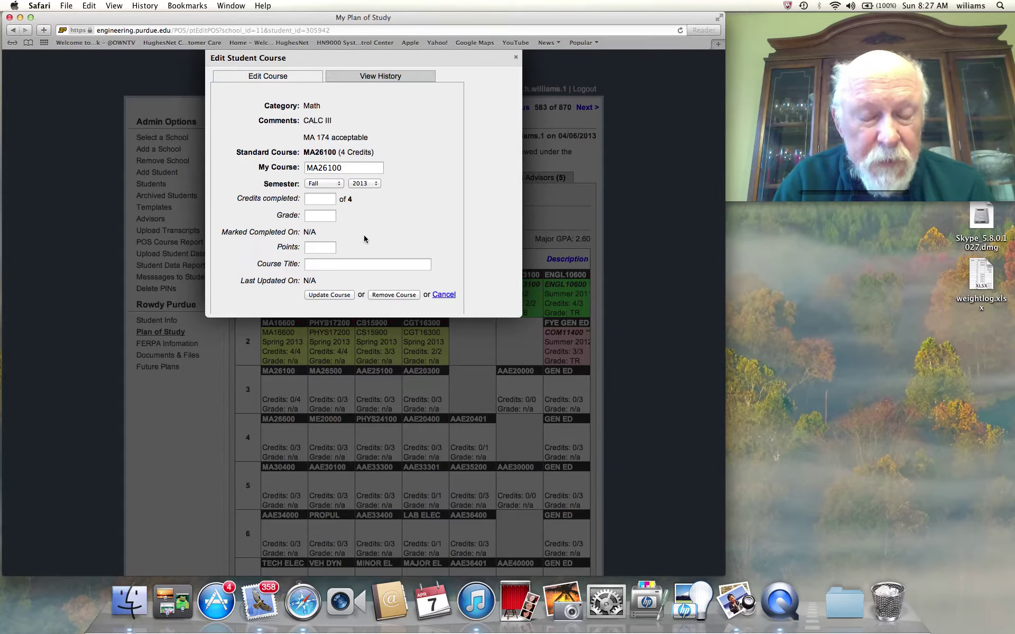
{"action": "left_click", "coordinate": [331, 295]}
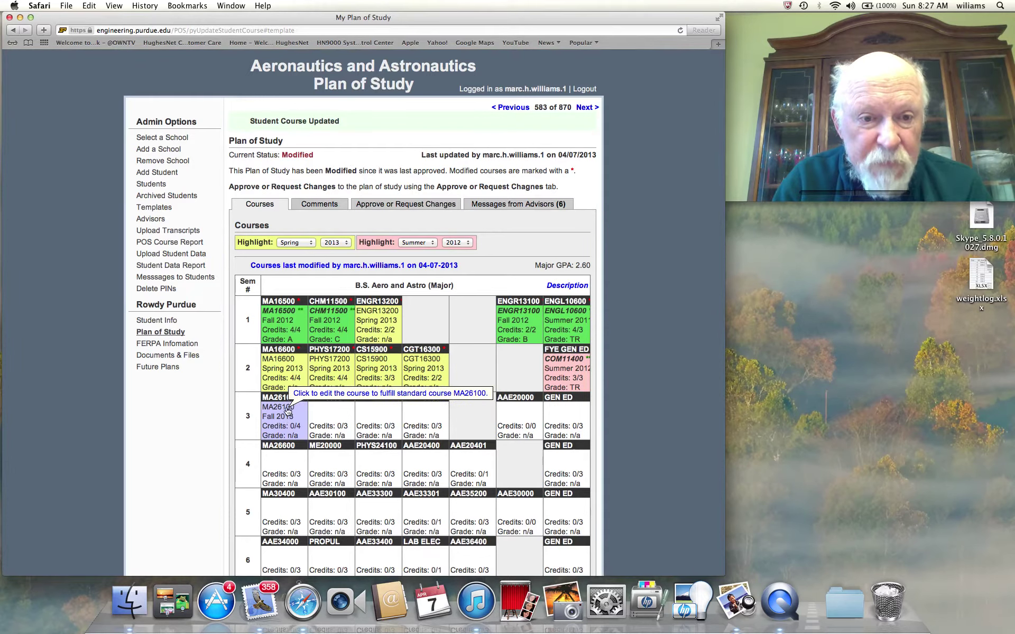
Step: Add the semester 3 courses MA26500 and AAE25100 to the plan for Fall 2013
{"action": "left_click", "coordinate": [335, 424]}
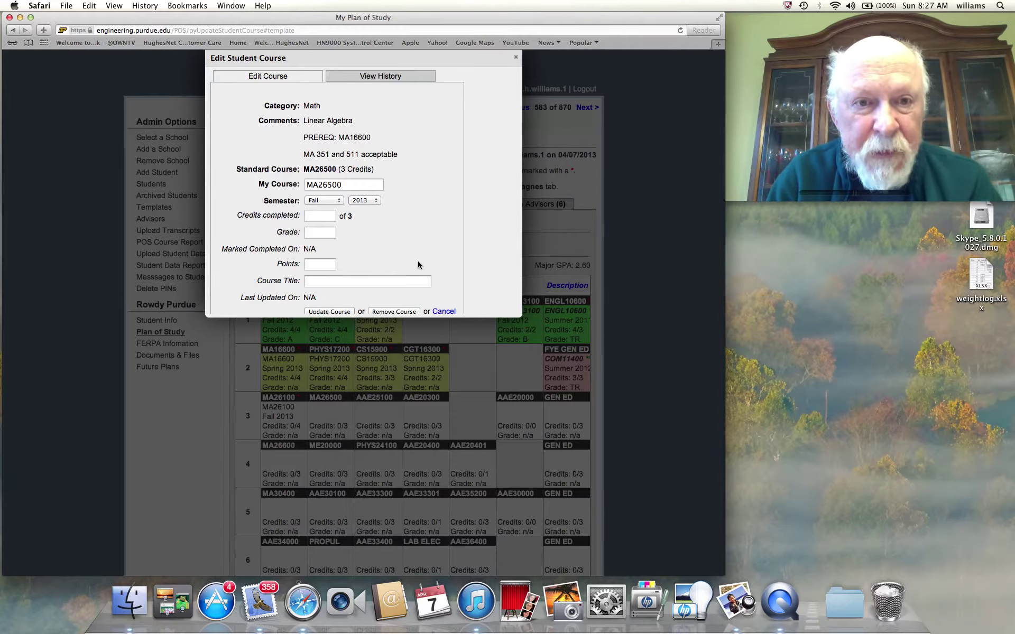
{"action": "left_click", "coordinate": [330, 312]}
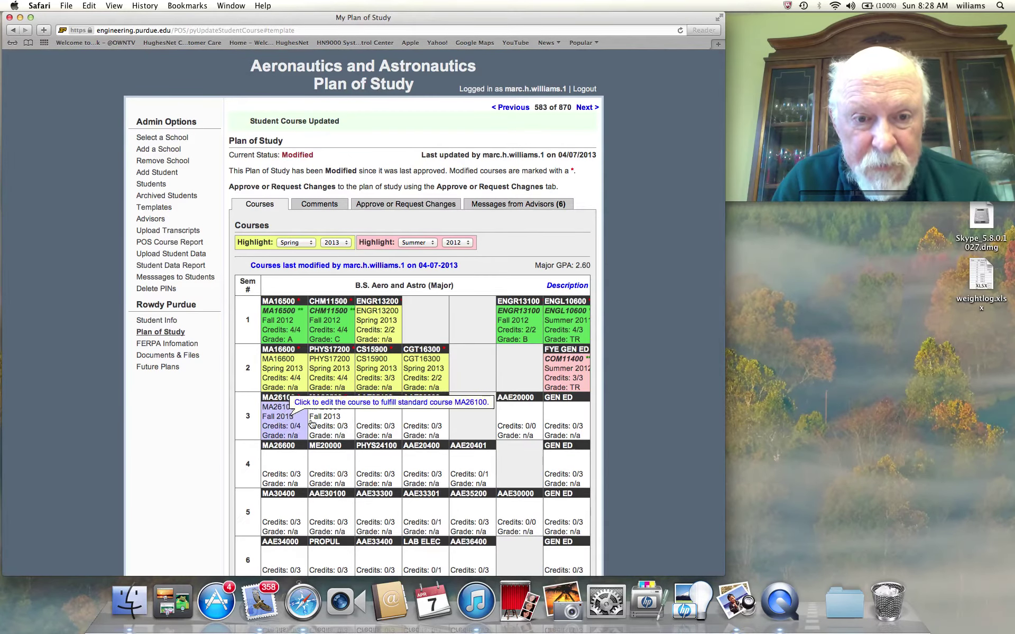
{"action": "left_click", "coordinate": [389, 425]}
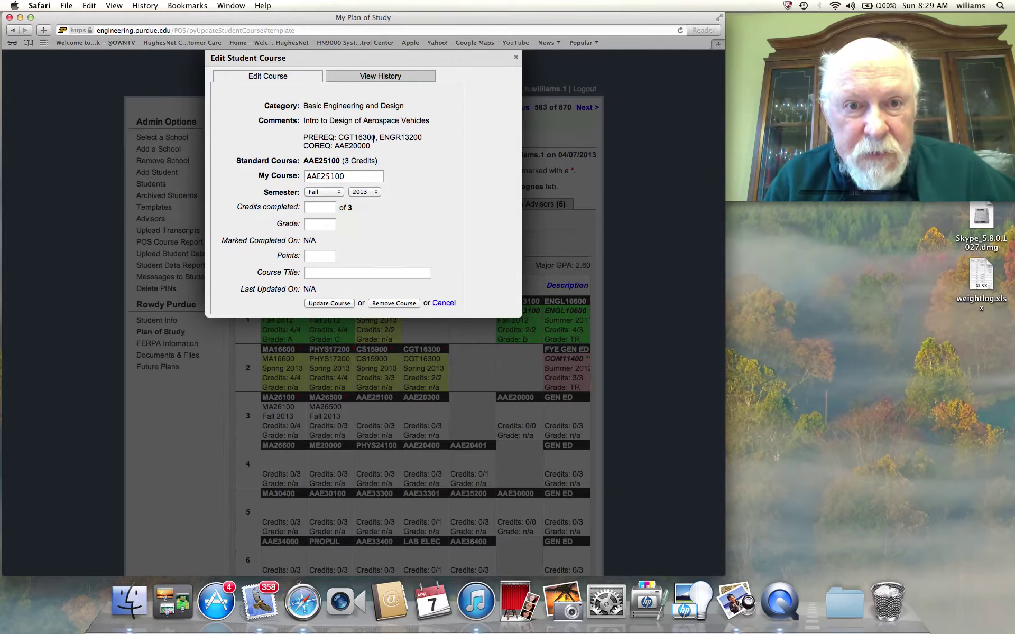
{"action": "left_click", "coordinate": [329, 304]}
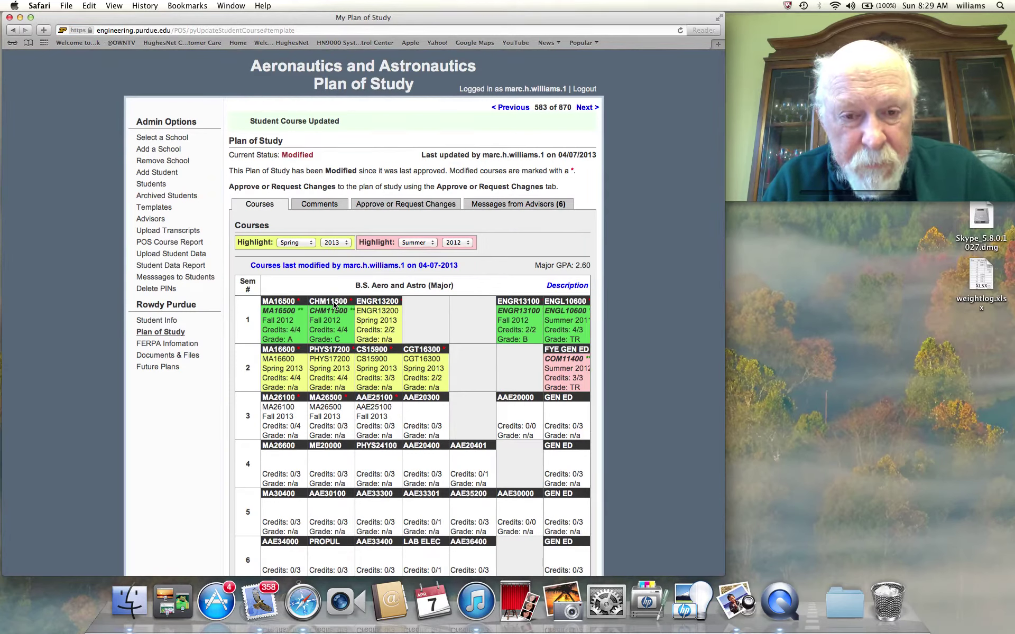
Step: Add the semester 3 courses AAE20300 and AAE20000 to the plan for Fall 2013
{"action": "left_click", "coordinate": [421, 420]}
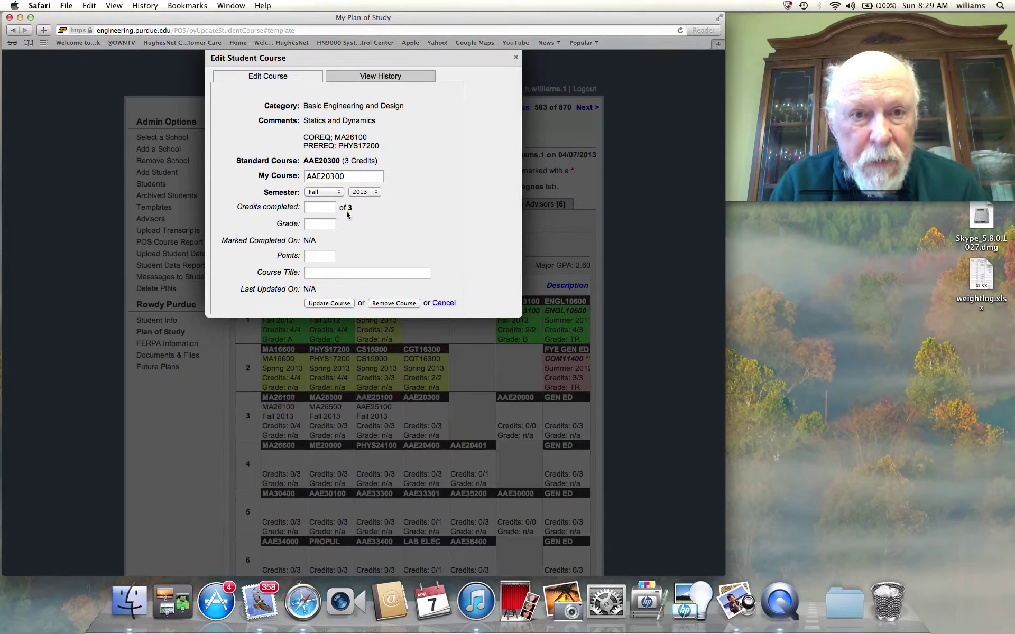
{"action": "left_click", "coordinate": [332, 304]}
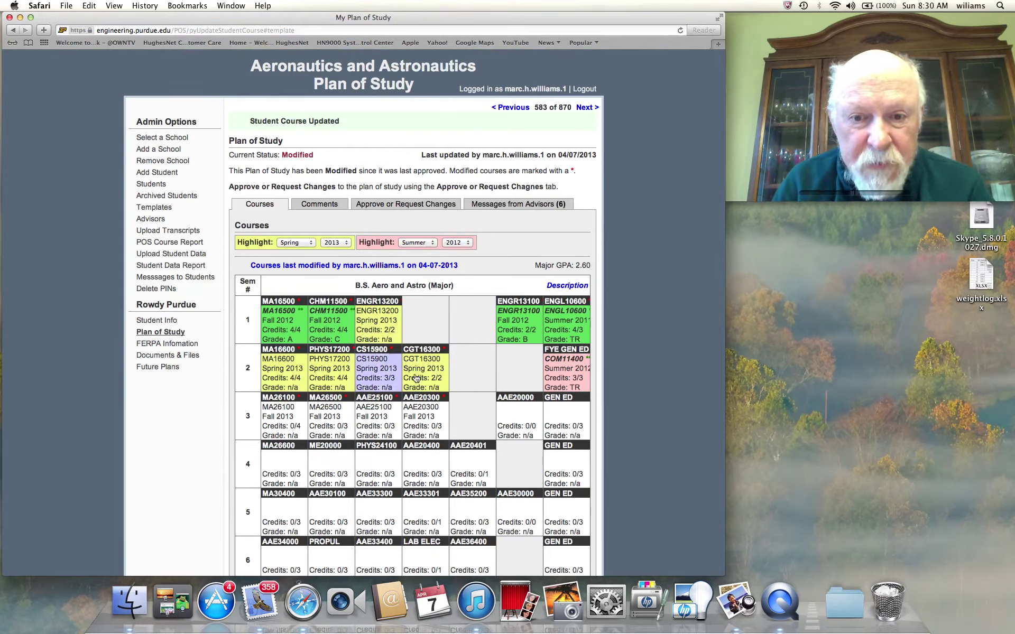
{"action": "left_click", "coordinate": [527, 421]}
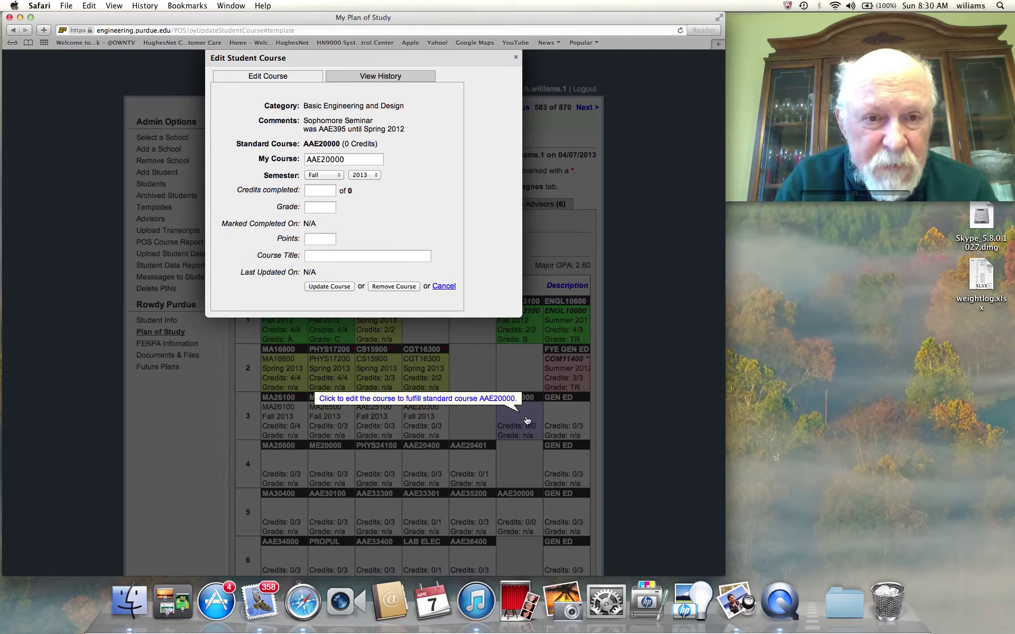
{"action": "left_click", "coordinate": [330, 287]}
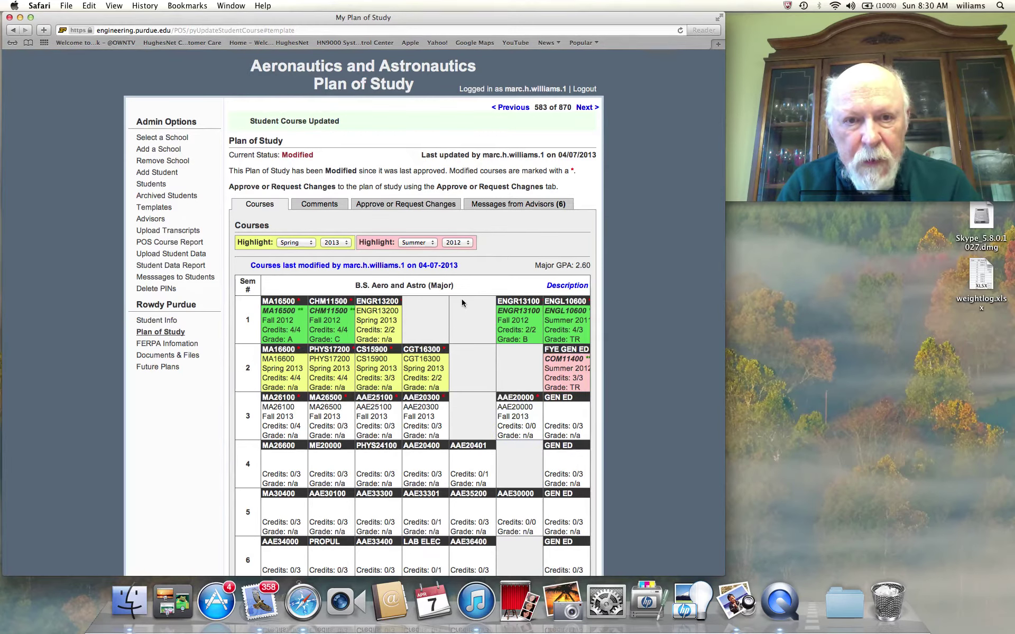
Step: Change the pink course highlight to Fall 2013
{"action": "left_click", "coordinate": [433, 245]}
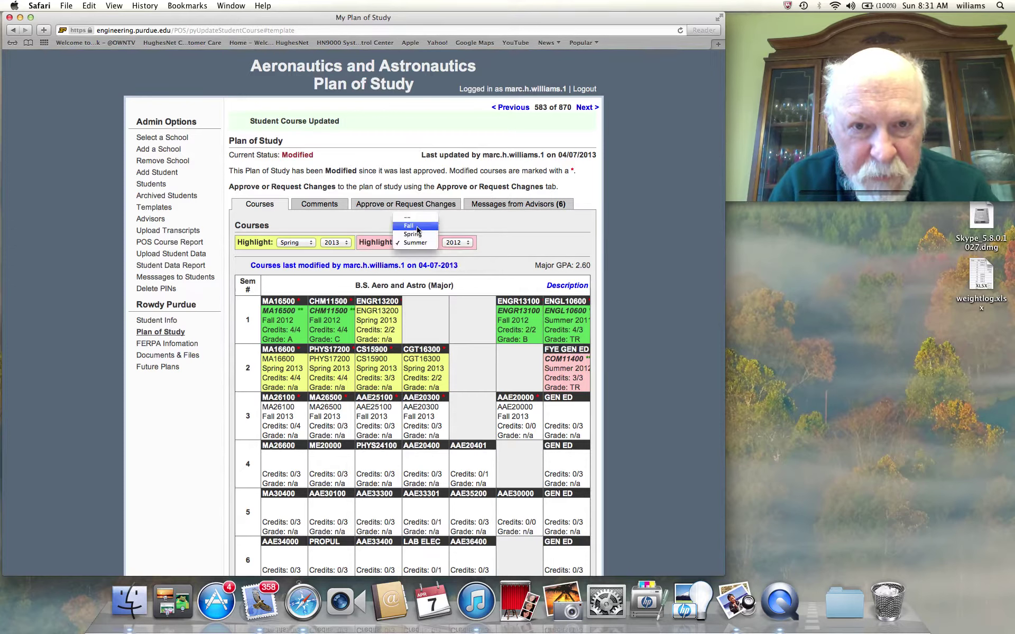
{"action": "left_click", "coordinate": [417, 227]}
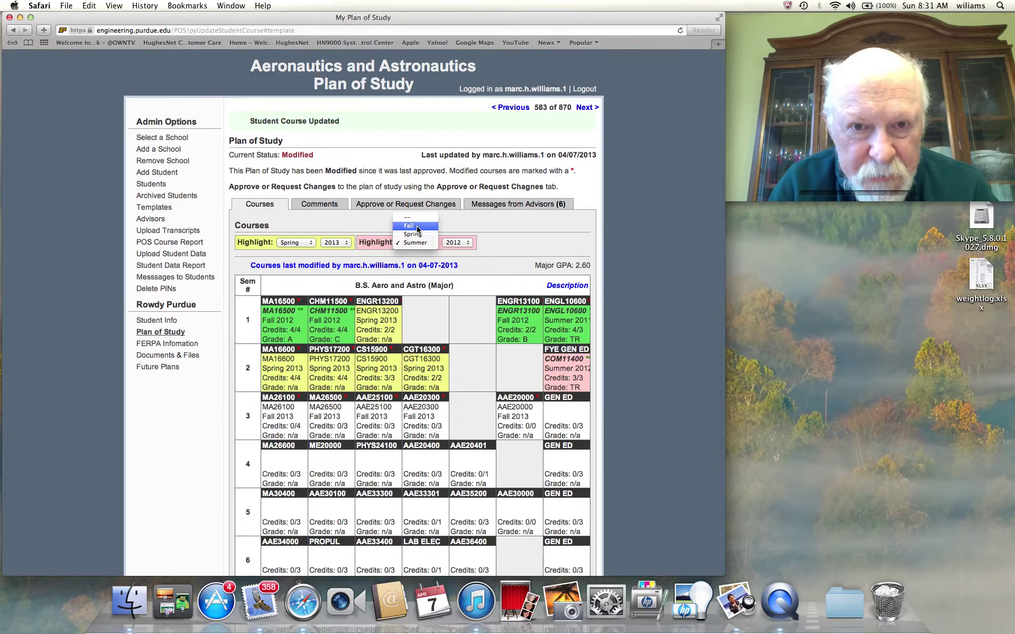
{"action": "left_click", "coordinate": [471, 246]}
{"action": "left_click", "coordinate": [462, 250]}
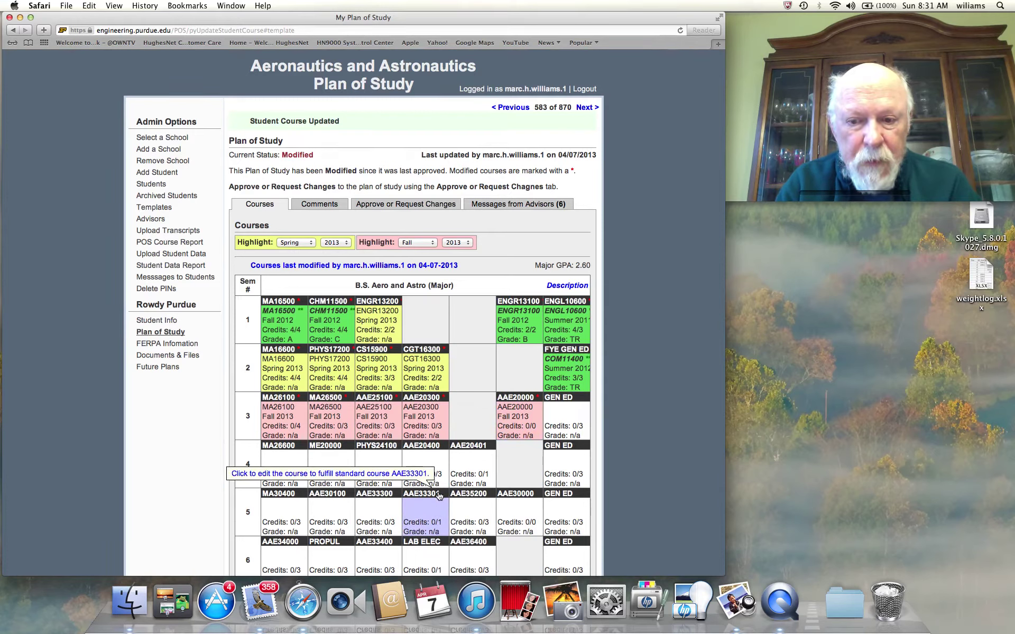
{"action": "key", "text": "Down"}
{"action": "key", "text": "Down"}
{"action": "key", "text": "Down"}
{"action": "key", "text": "Down"}
{"action": "key", "text": "Down"}
{"action": "key", "text": "Down"}
{"action": "key", "text": "Down"}
{"action": "key", "text": "Down"}
{"action": "key", "text": "Down"}
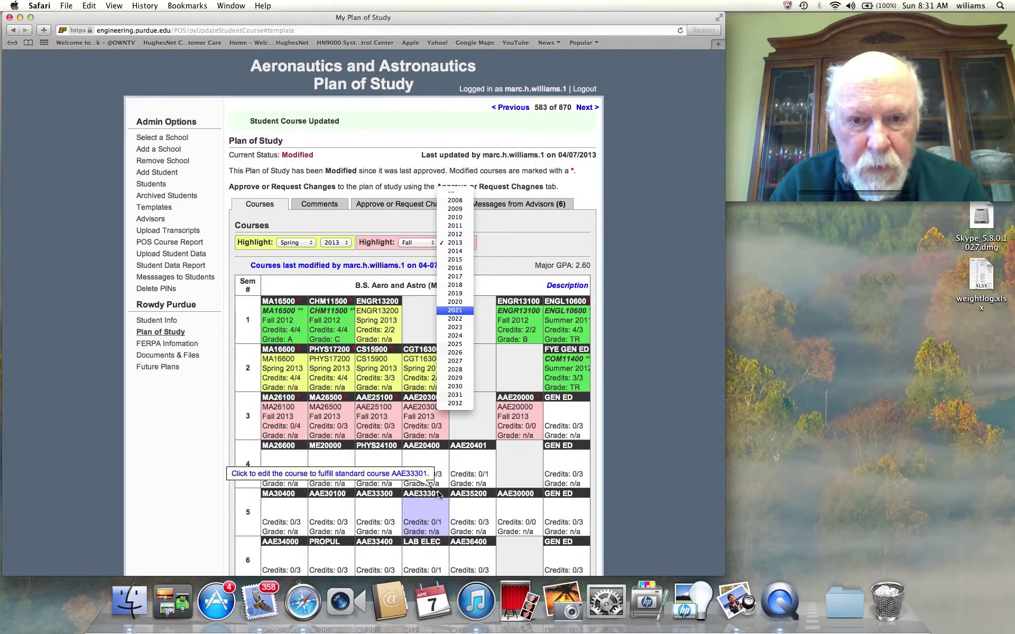
{"action": "key", "text": "Escape"}
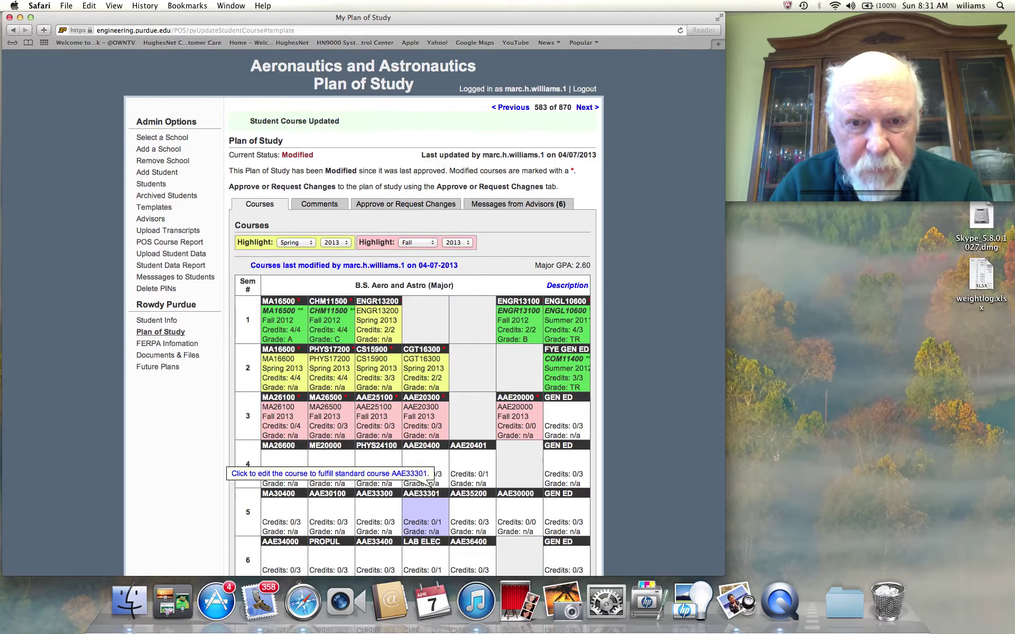
{"action": "key", "text": "Down"}
{"action": "key", "text": "Down"}
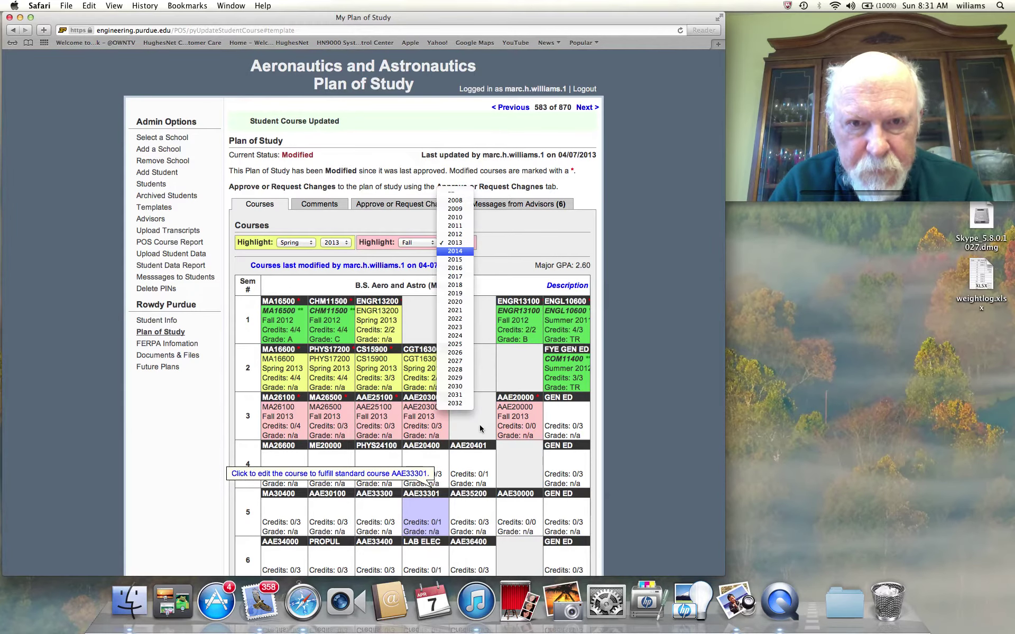
{"action": "key", "text": "Escape"}
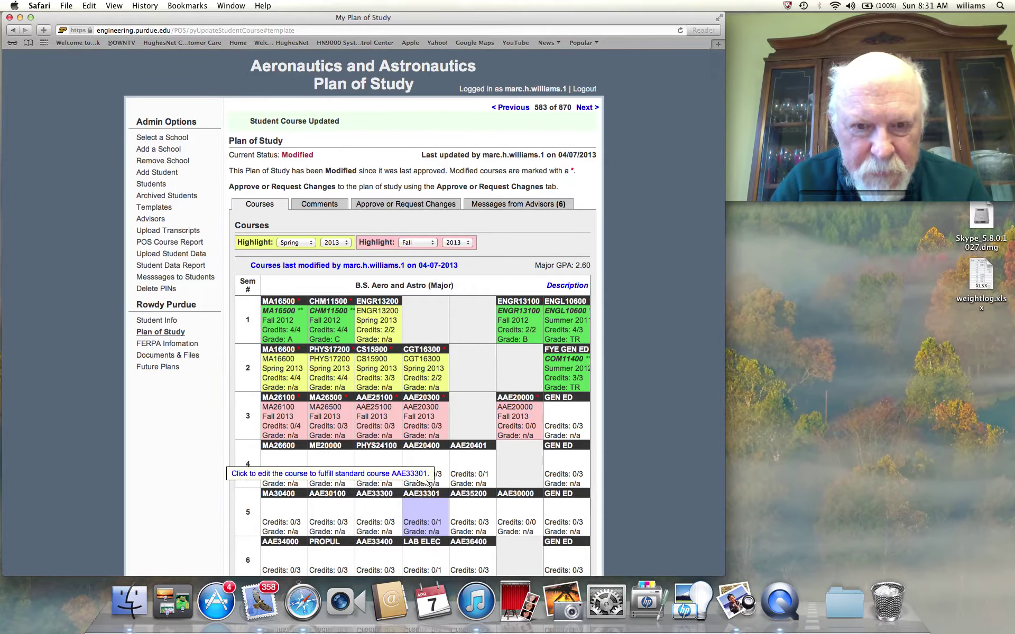
{"action": "left_click_drag", "start_coordinate": [481, 424], "coordinate": [487, 340]}
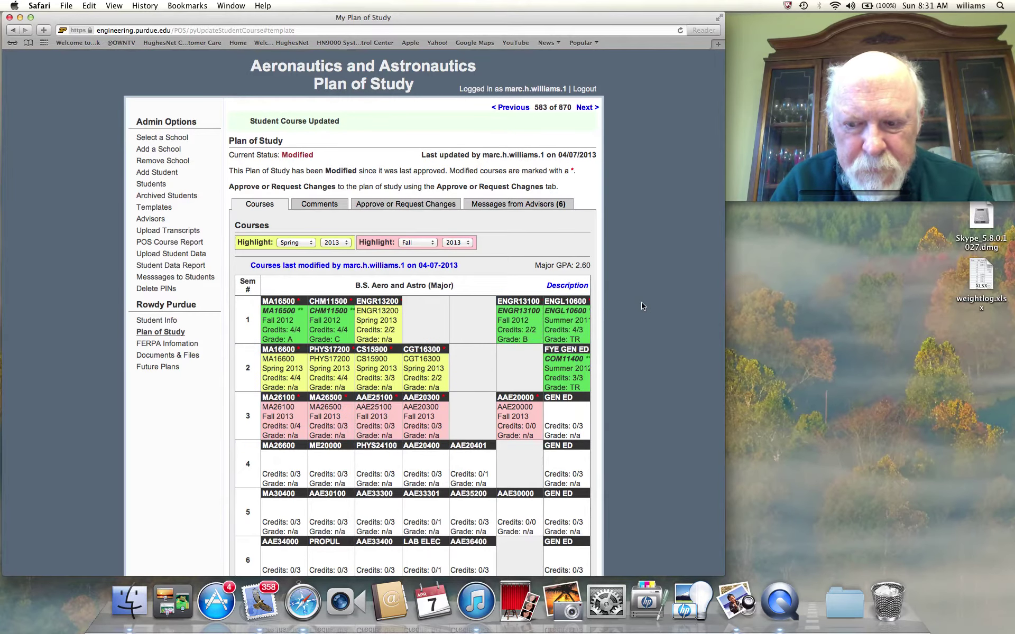
Step: Read the description of the GenEdRules requirements below the B.S. Aero and Astro course table
{"action": "scroll", "coordinate": [643, 304], "scroll_direction": "down", "scroll_amount": 1}
{"action": "scroll", "coordinate": [364, 312], "scroll_direction": "down", "scroll_amount": 5}
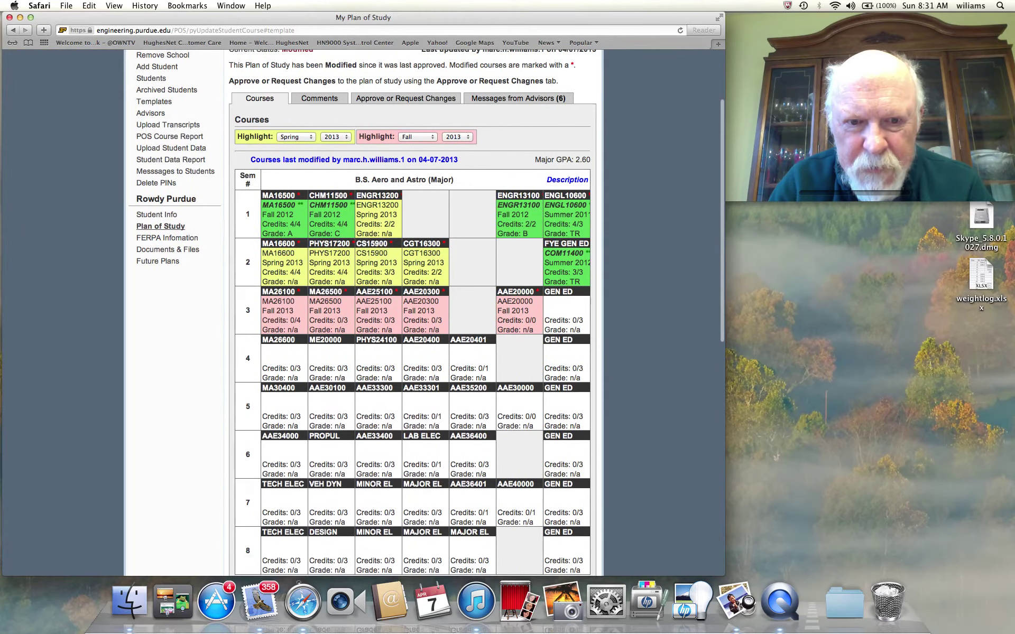
{"action": "scroll", "coordinate": [364, 312], "scroll_direction": "down", "scroll_amount": 1}
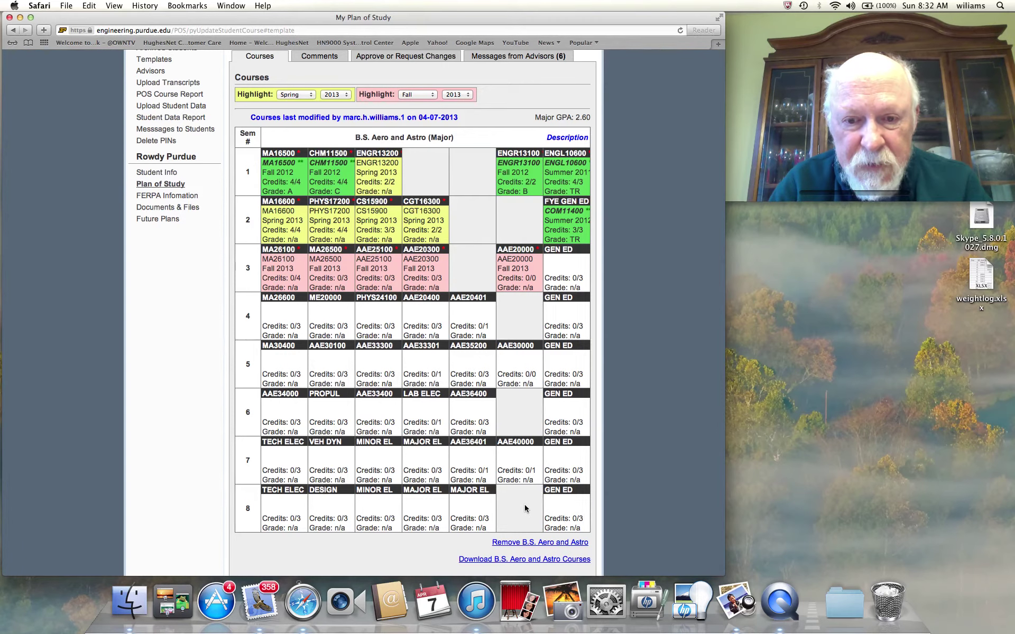
{"action": "scroll", "coordinate": [687, 481], "scroll_direction": "down", "scroll_amount": 3}
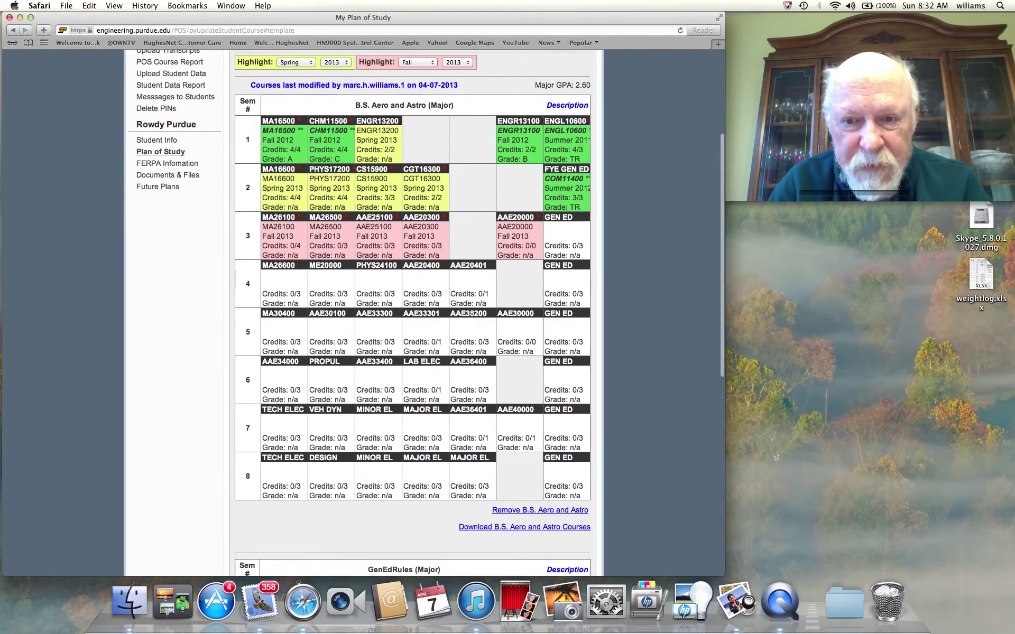
{"action": "scroll", "coordinate": [557, 500], "scroll_direction": "down", "scroll_amount": 2}
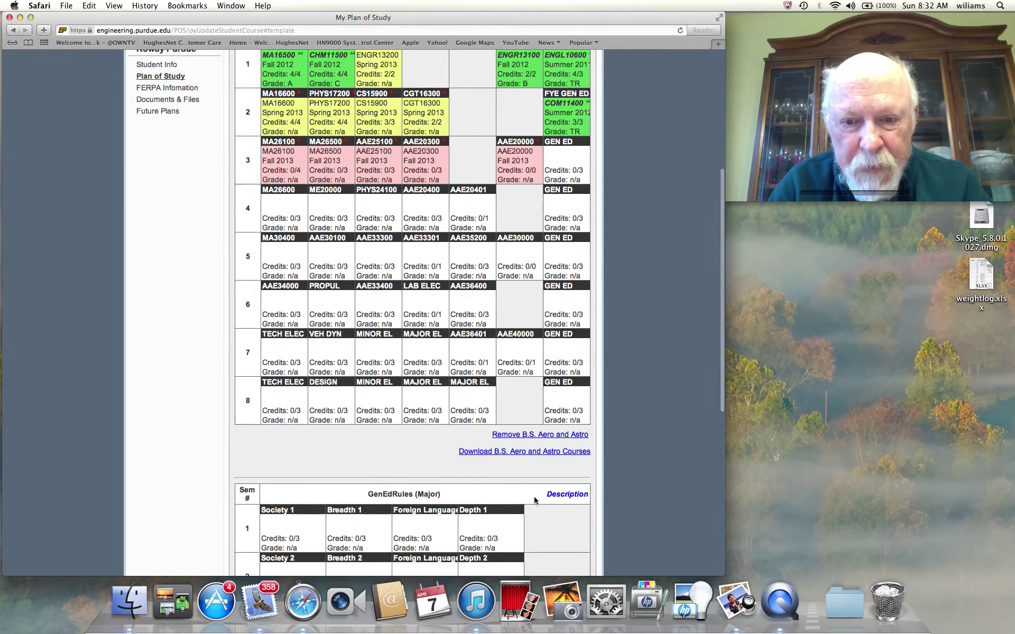
{"action": "left_click", "coordinate": [566, 496]}
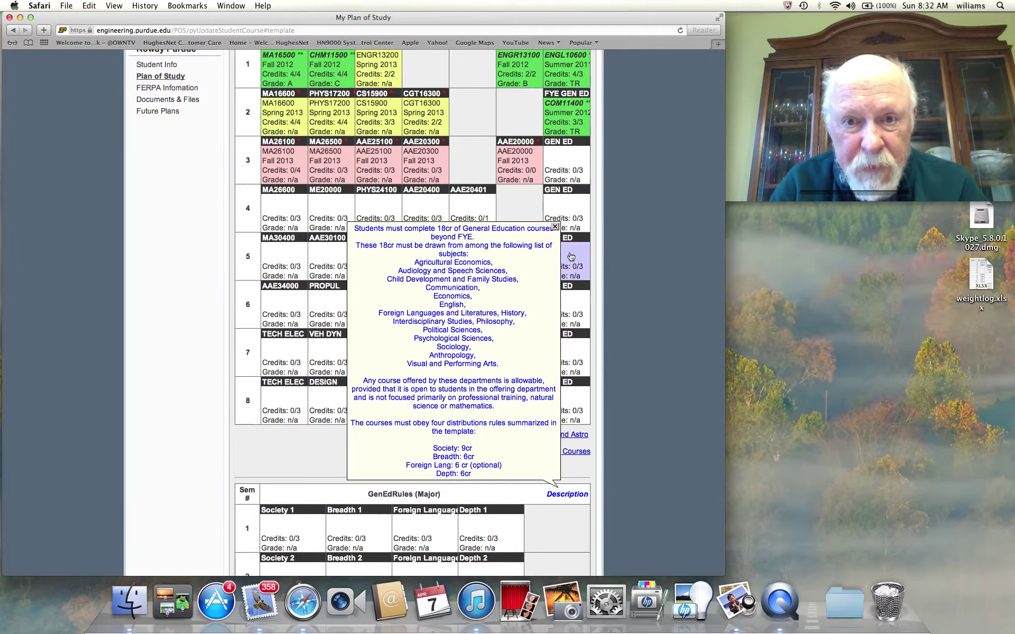
{"action": "left_click", "coordinate": [555, 229]}
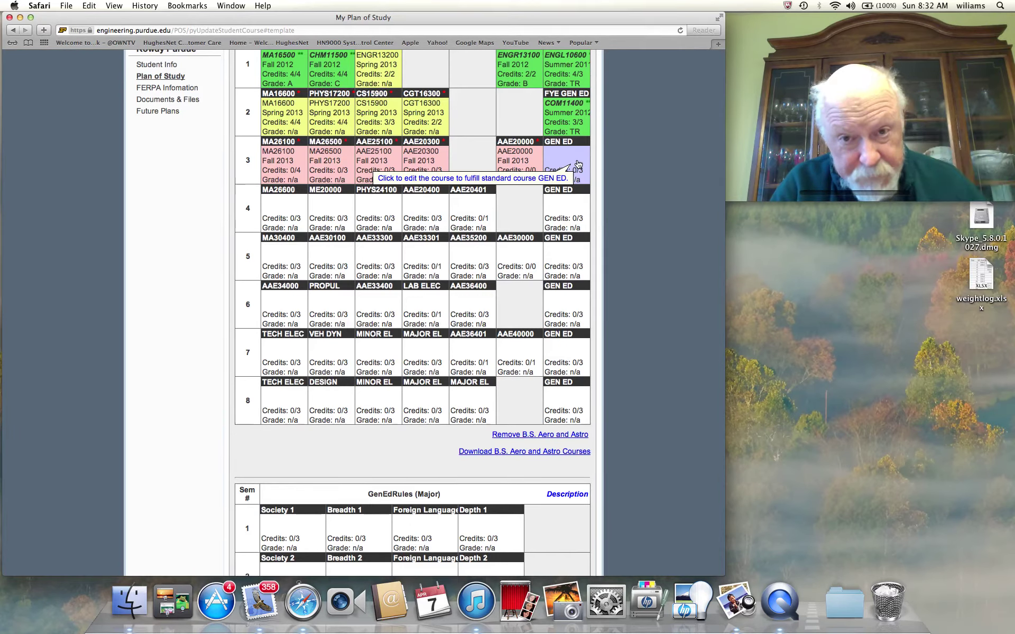
{"action": "left_click", "coordinate": [566, 495]}
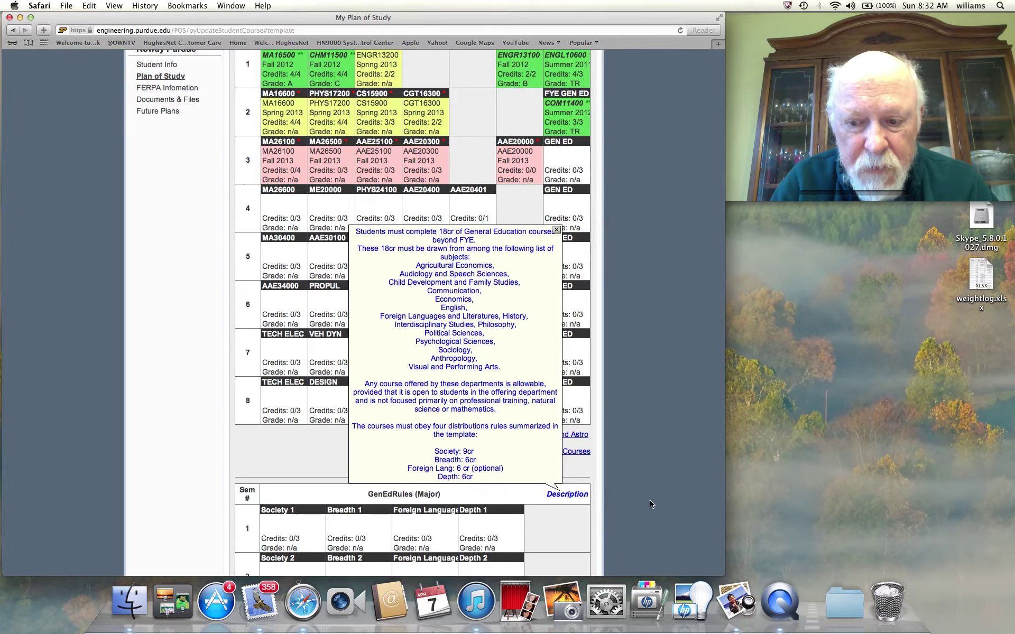
Step: Enter ECON25100 for Fall 2013 as the course fulfilling the Business requirement in the OtherRules table
{"action": "scroll", "coordinate": [648, 494], "scroll_direction": "down", "scroll_amount": 1}
{"action": "scroll", "coordinate": [413, 312], "scroll_direction": "down", "scroll_amount": 4}
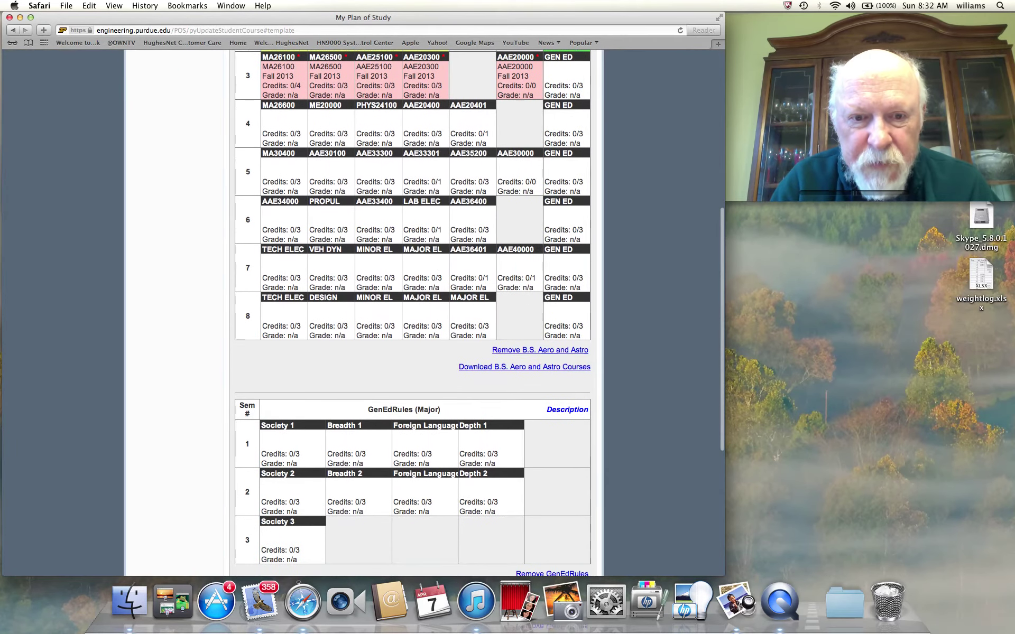
{"action": "scroll", "coordinate": [412, 312], "scroll_direction": "down", "scroll_amount": 7}
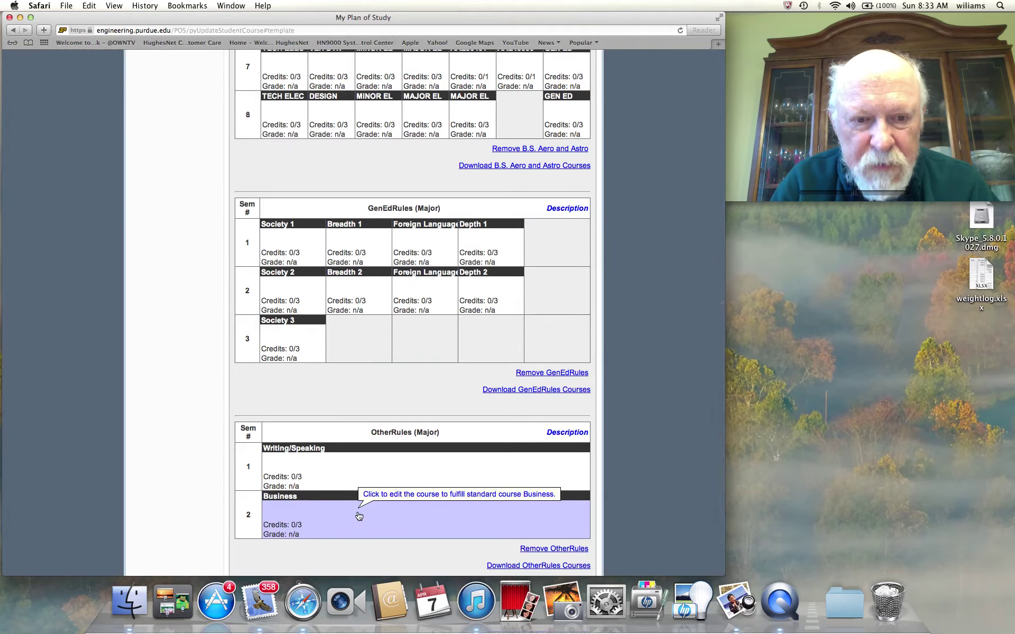
{"action": "left_click", "coordinate": [359, 516]}
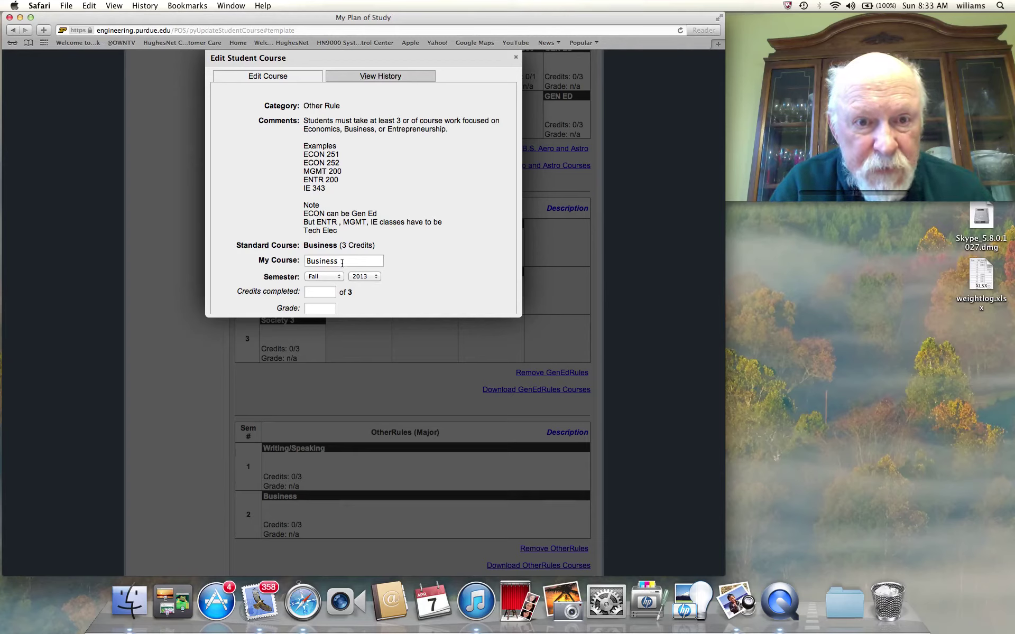
{"action": "left_click_drag", "start_coordinate": [343, 263], "coordinate": [304, 249]}
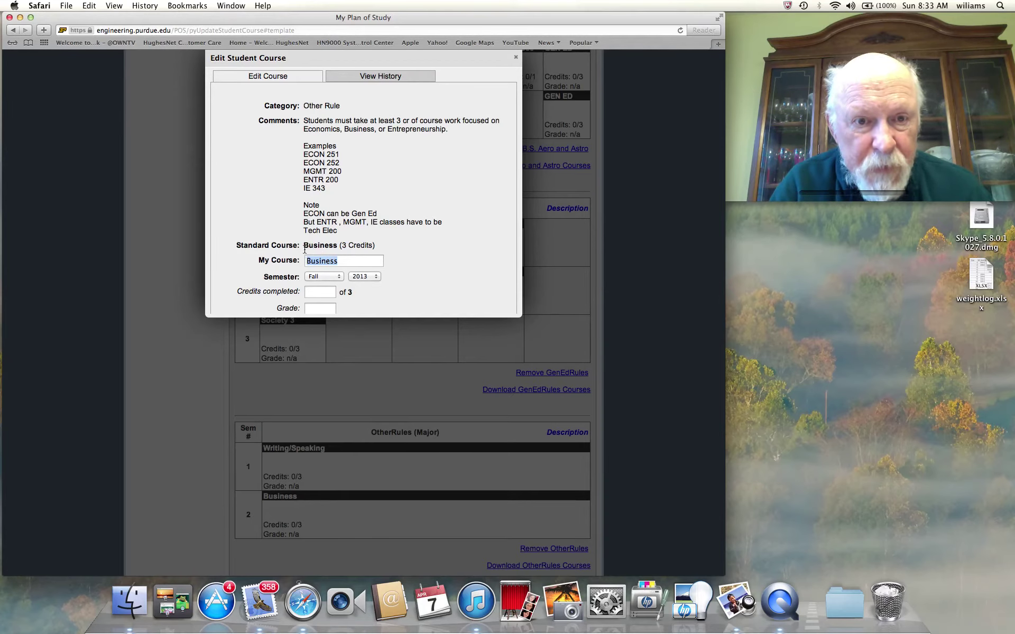
{"action": "type", "text": "E"}
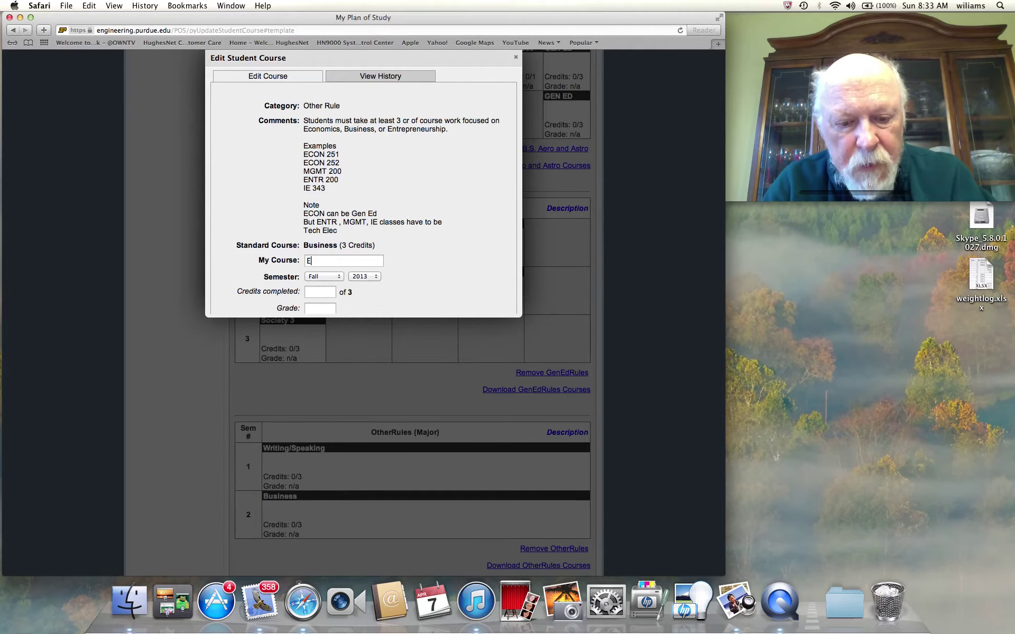
{"action": "type", "text": "CON25100"}
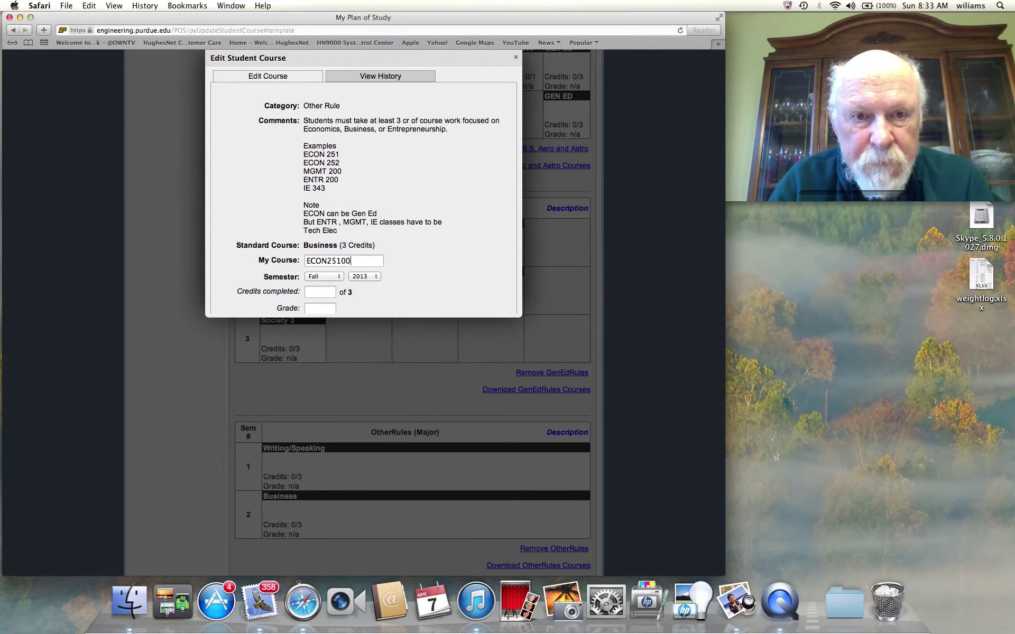
{"action": "key", "text": "Return"}
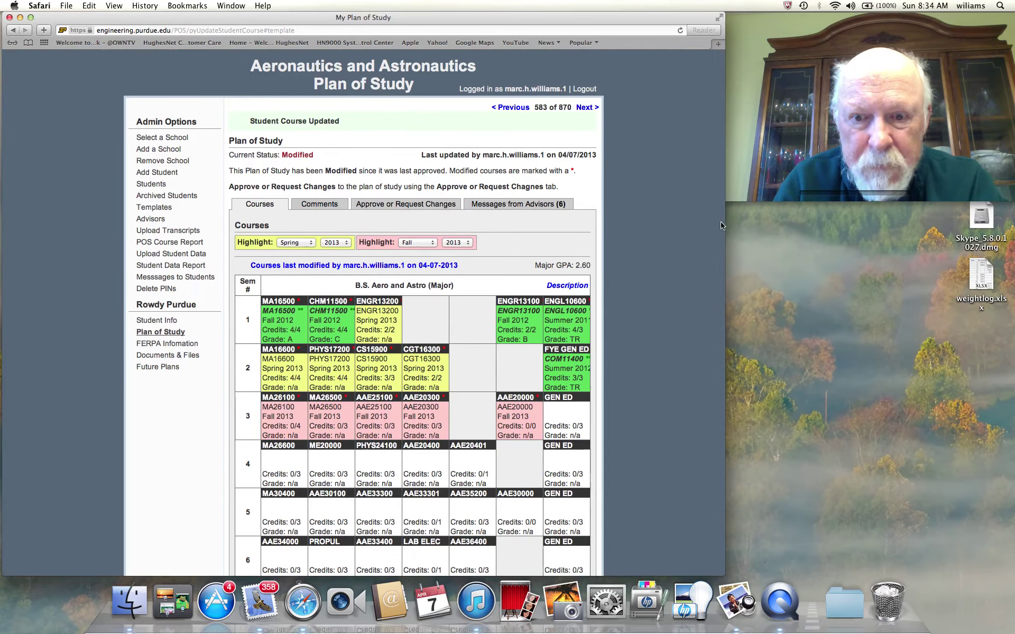
Step: Check the Business course entry in the OtherRules table
{"action": "left_click", "coordinate": [635, 306]}
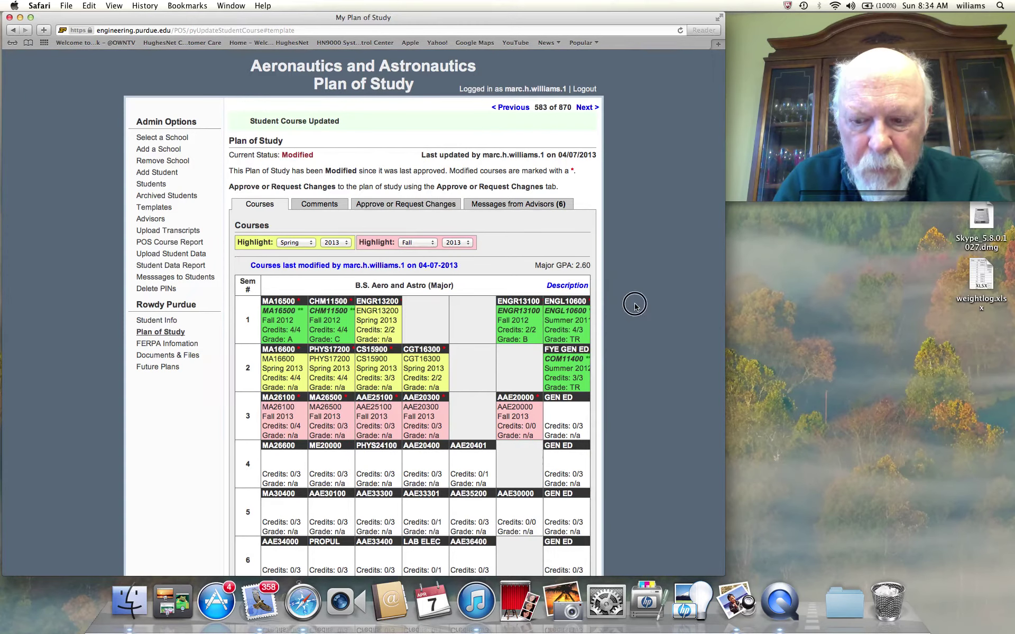
{"action": "scroll", "coordinate": [635, 306], "scroll_direction": "down", "scroll_amount": 5}
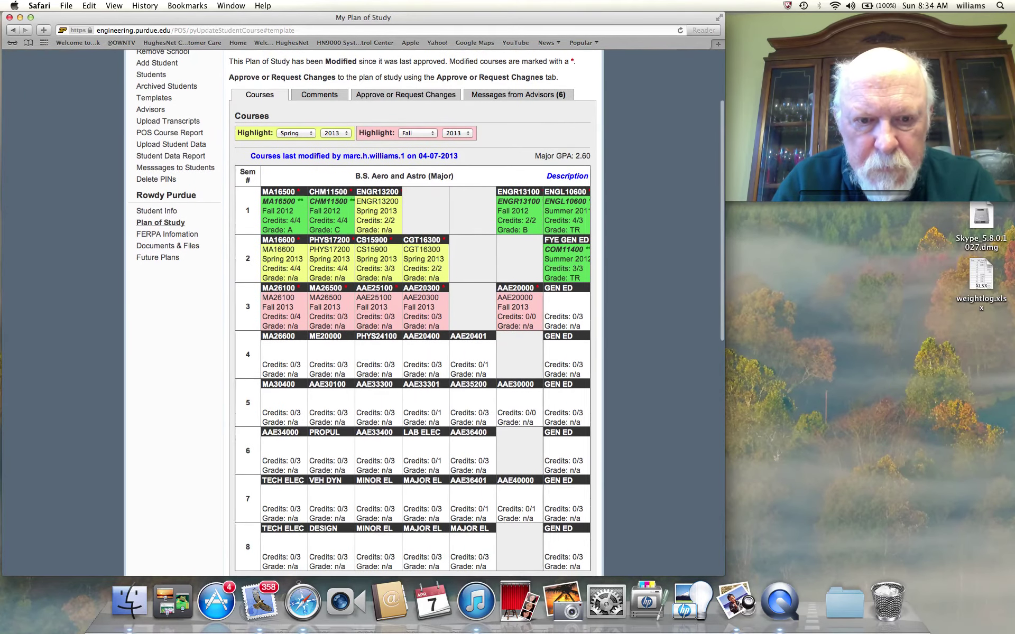
{"action": "scroll", "coordinate": [635, 306], "scroll_direction": "down", "scroll_amount": 10}
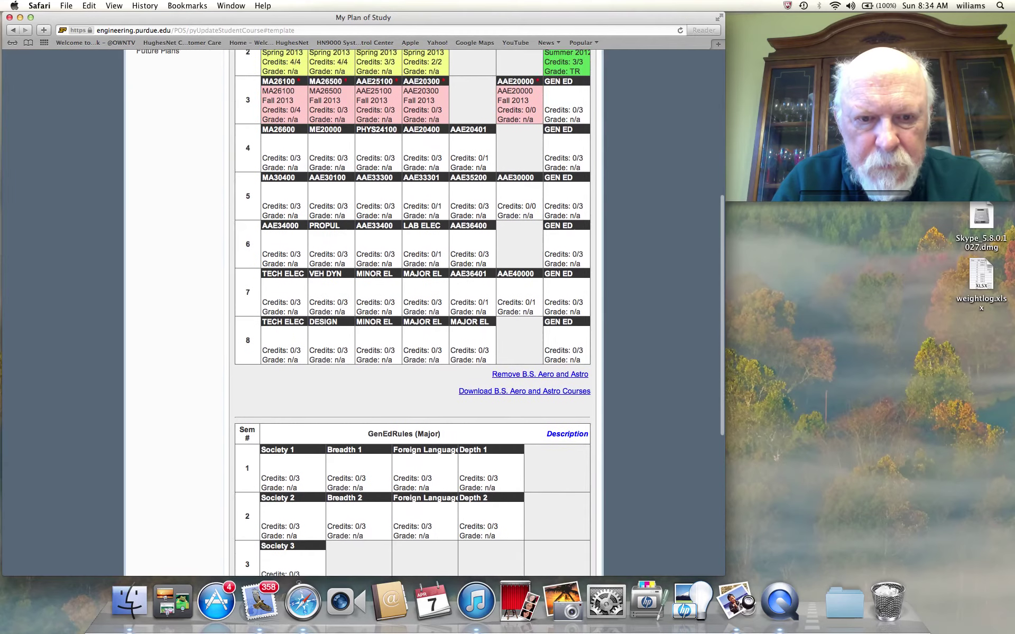
{"action": "scroll", "coordinate": [635, 307], "scroll_direction": "down", "scroll_amount": 8}
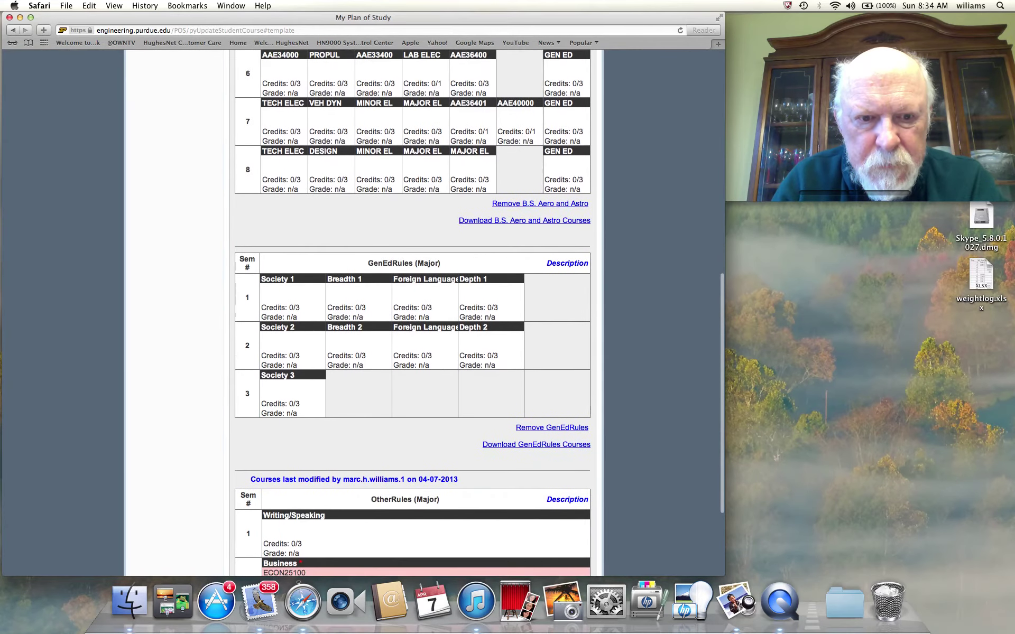
{"action": "scroll", "coordinate": [635, 306], "scroll_direction": "down", "scroll_amount": 5}
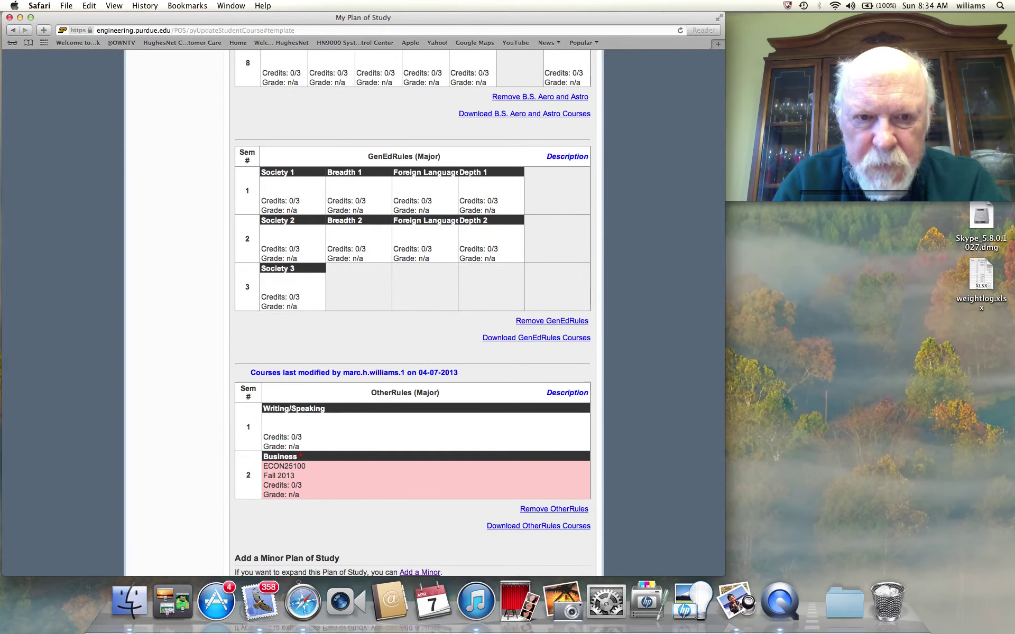
Step: Enter ECON25100 for Fall 2013 as the semester 3 GEN ED course in the B.S. Aero and Astro table
{"action": "scroll", "coordinate": [635, 306], "scroll_direction": "up", "scroll_amount": 4}
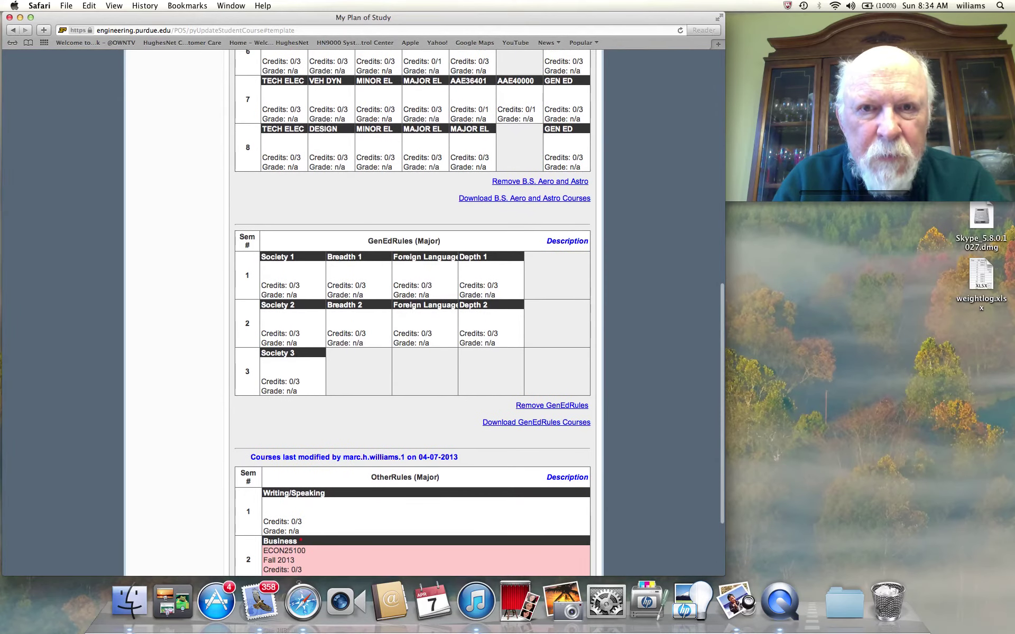
{"action": "scroll", "coordinate": [413, 312], "scroll_direction": "up", "scroll_amount": 8}
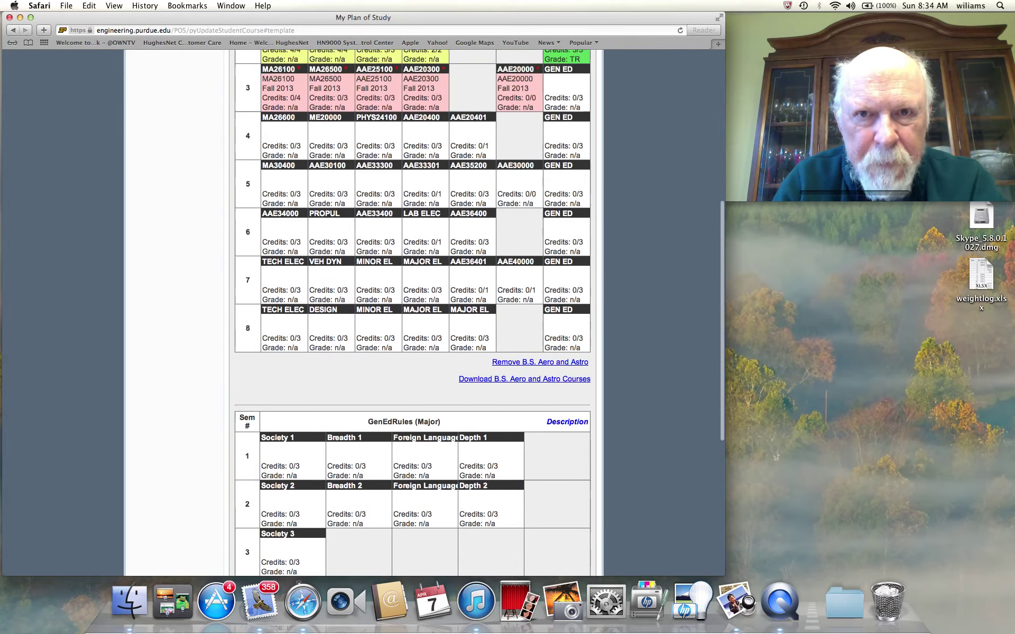
{"action": "scroll", "coordinate": [412, 312], "scroll_direction": "up", "scroll_amount": 4}
{"action": "mouse_move", "coordinate": [796, 57]}
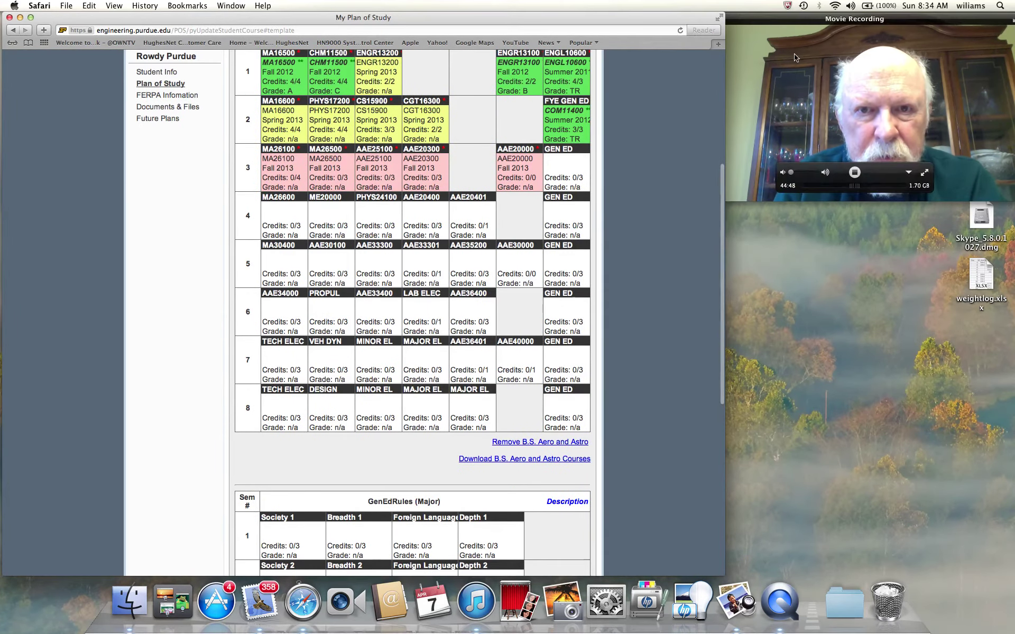
{"action": "left_click", "coordinate": [571, 175]}
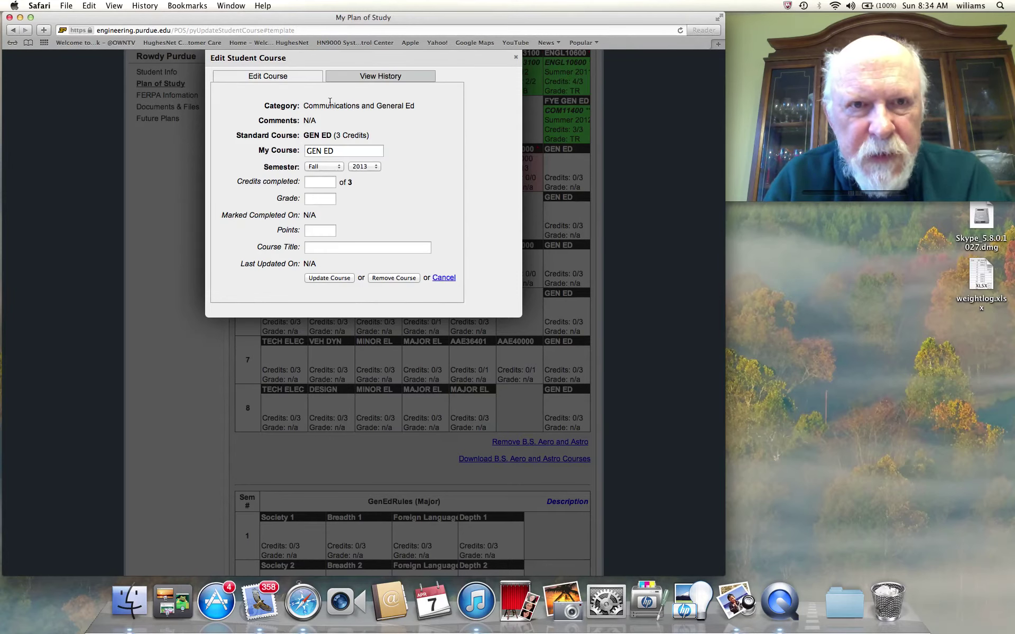
{"action": "left_click_drag", "start_coordinate": [335, 151], "coordinate": [305, 151]}
{"action": "type", "text": "EC"}
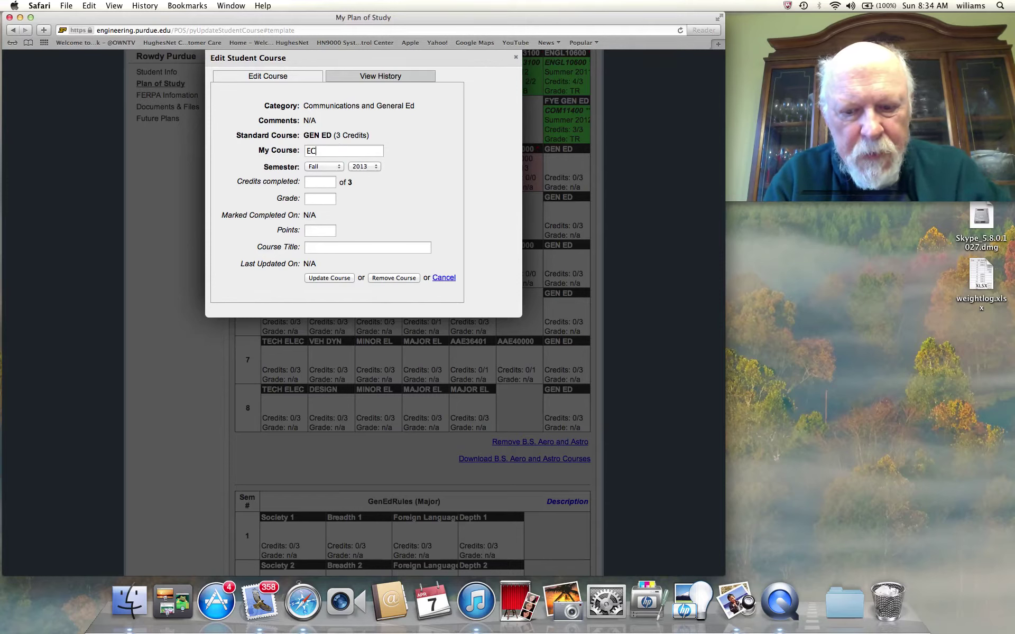
{"action": "type", "text": "ON25"}
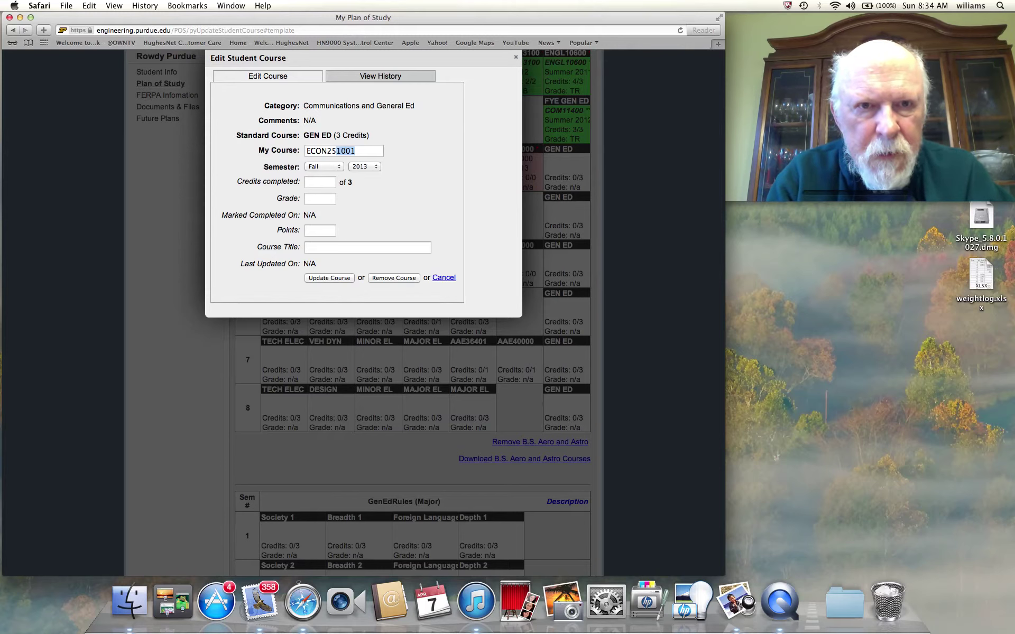
{"action": "type", "text": "00"}
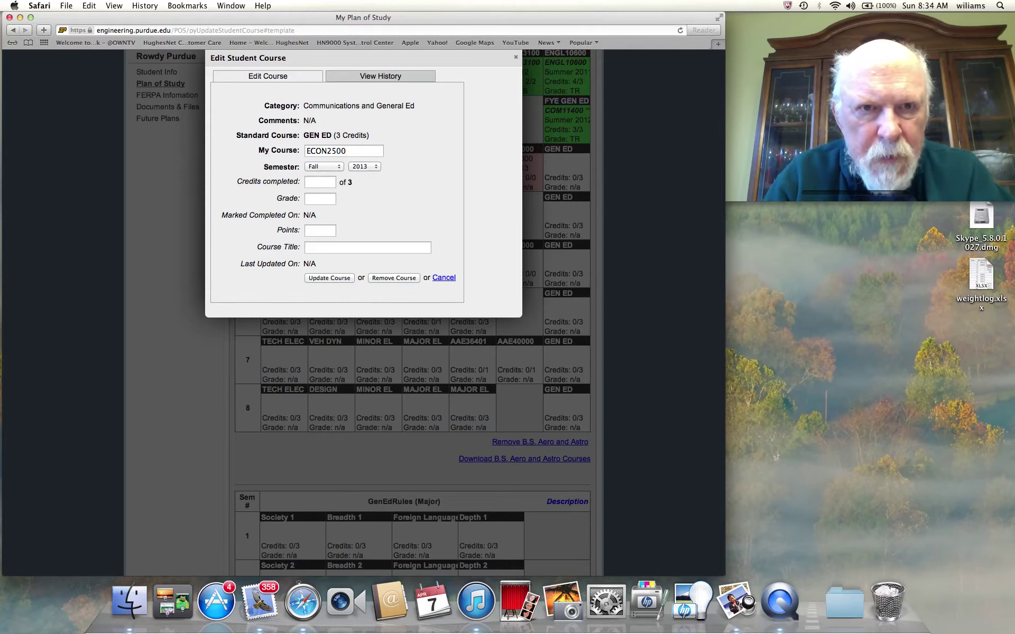
{"action": "key", "text": "BackSpace"}
{"action": "key", "text": "BackSpace"}
{"action": "type", "text": "100"}
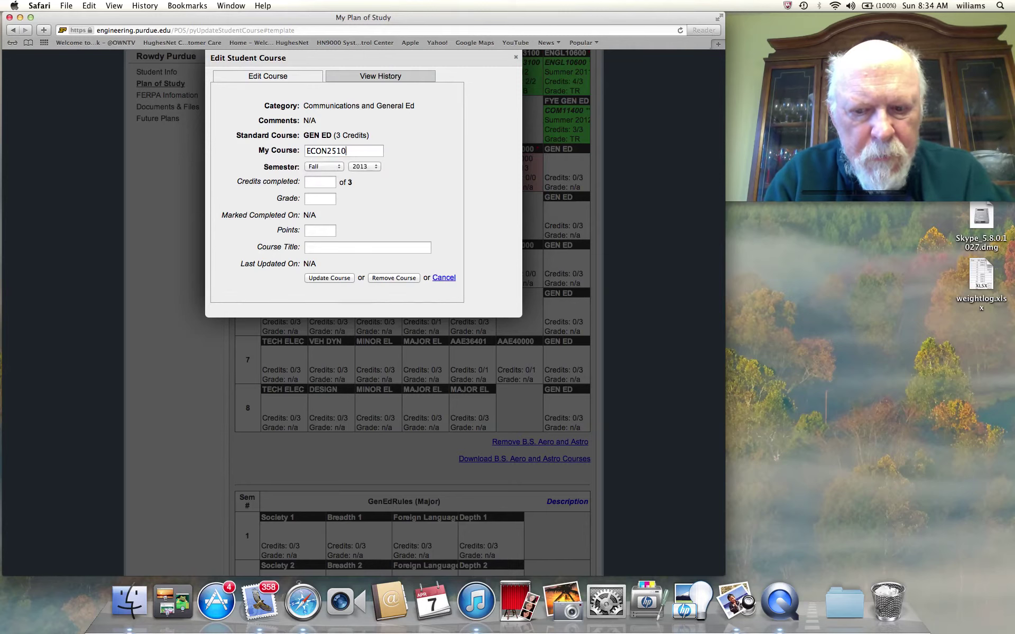
{"action": "left_click", "coordinate": [327, 278]}
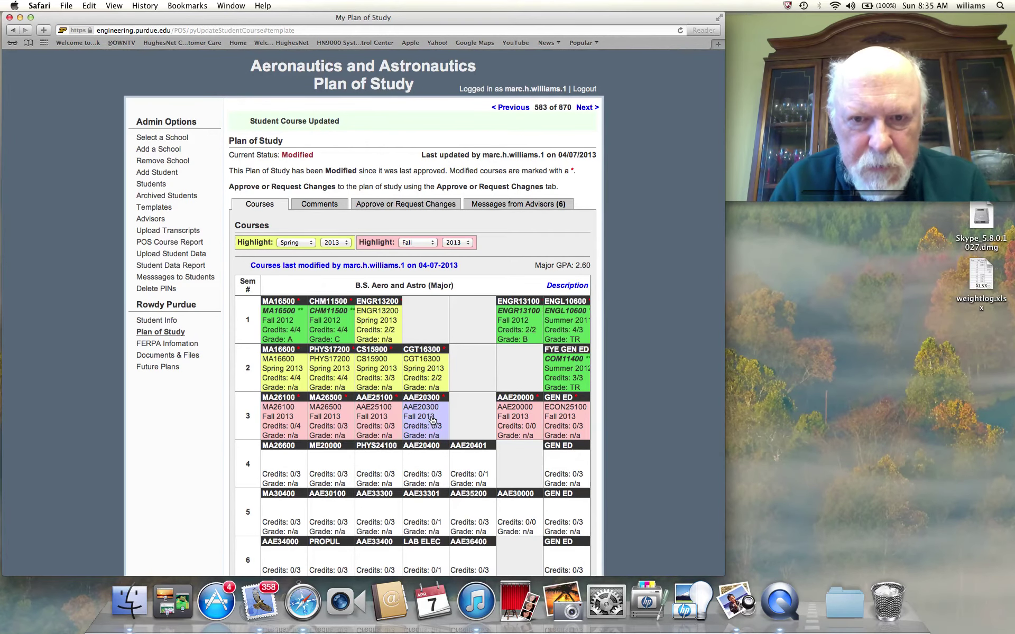
Step: Read the comments on the Society 1 requirement in the GenEdRules table
{"action": "scroll", "coordinate": [432, 419], "scroll_direction": "down", "scroll_amount": 5}
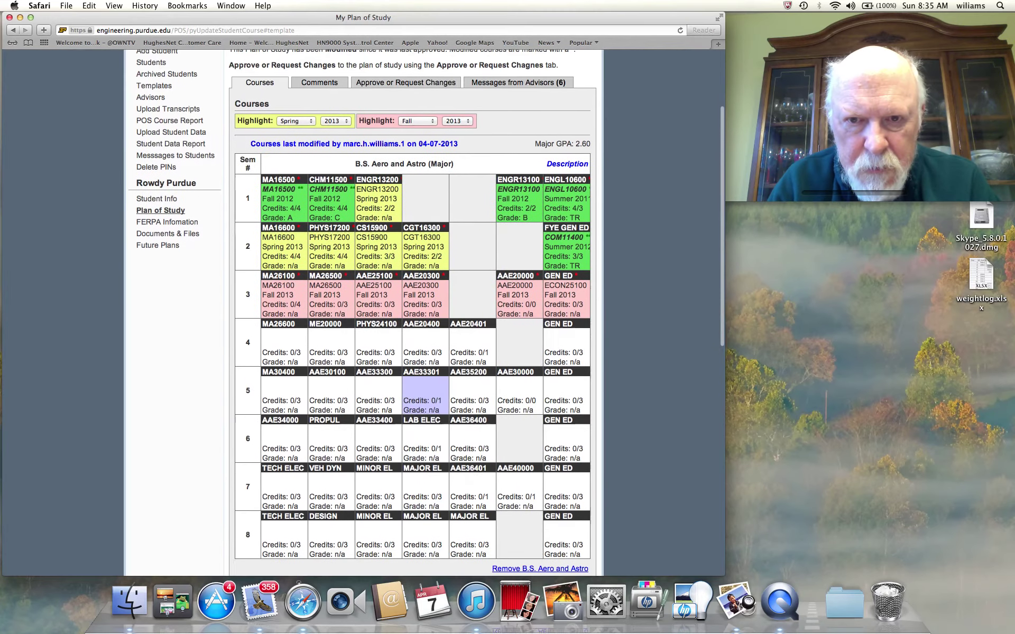
{"action": "scroll", "coordinate": [425, 402], "scroll_direction": "down", "scroll_amount": 4}
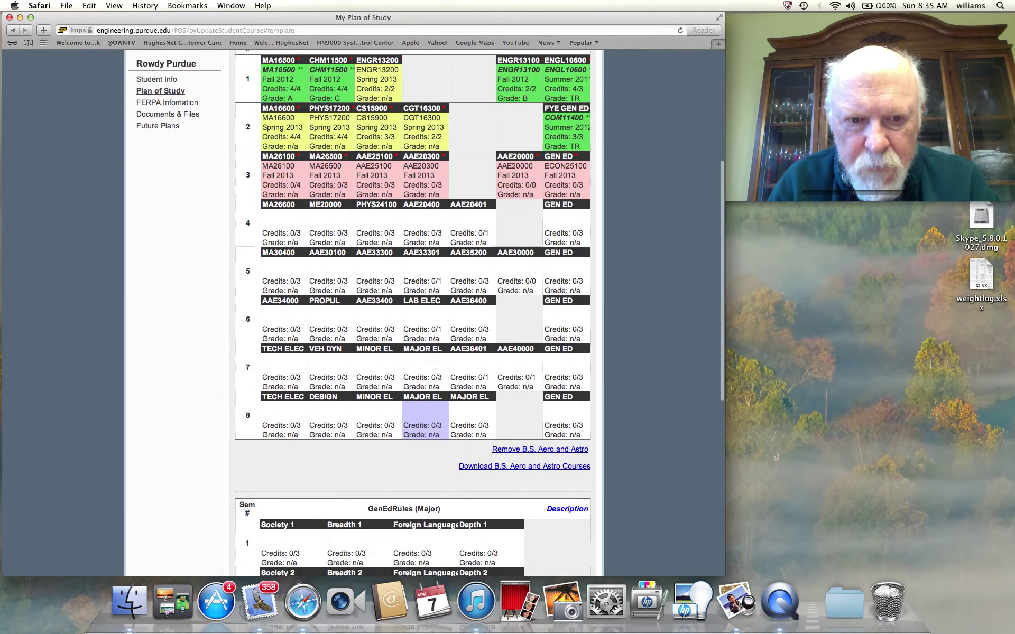
{"action": "scroll", "coordinate": [413, 371], "scroll_direction": "down", "scroll_amount": 2}
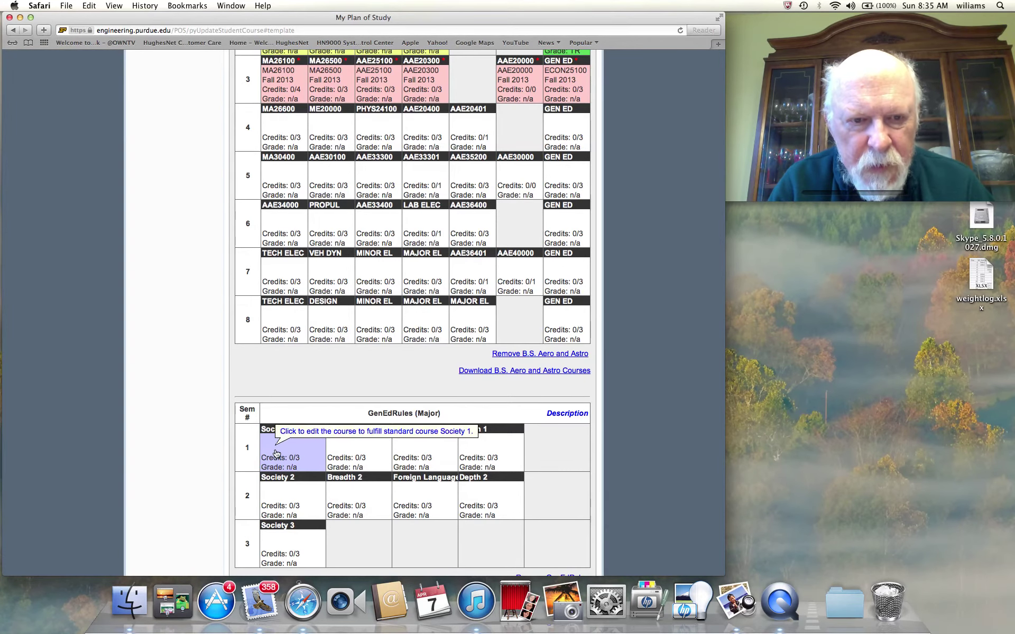
{"action": "left_click", "coordinate": [276, 454]}
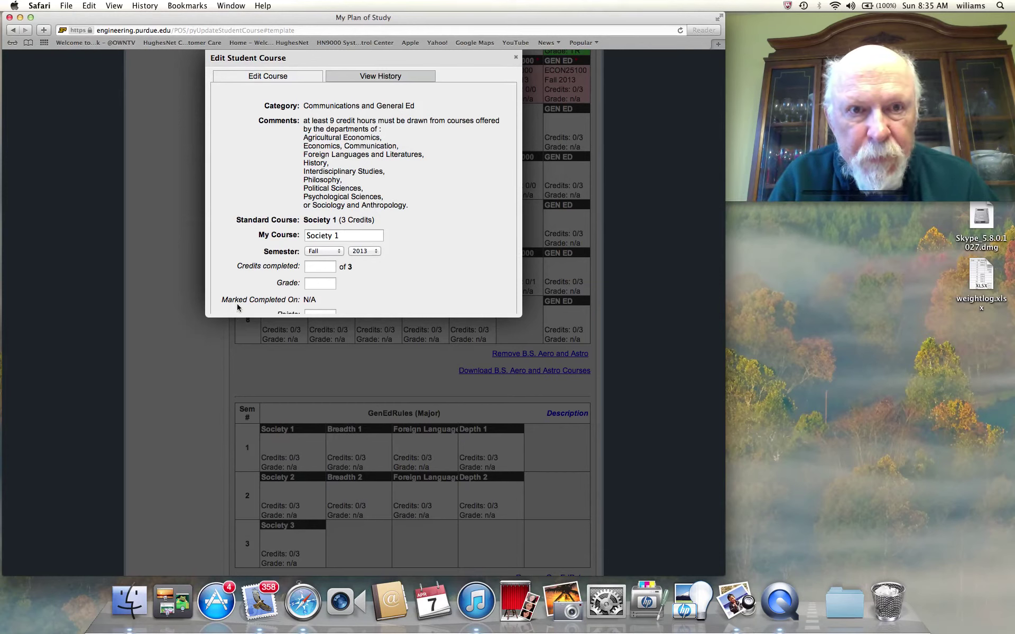
{"action": "left_click", "coordinate": [515, 58]}
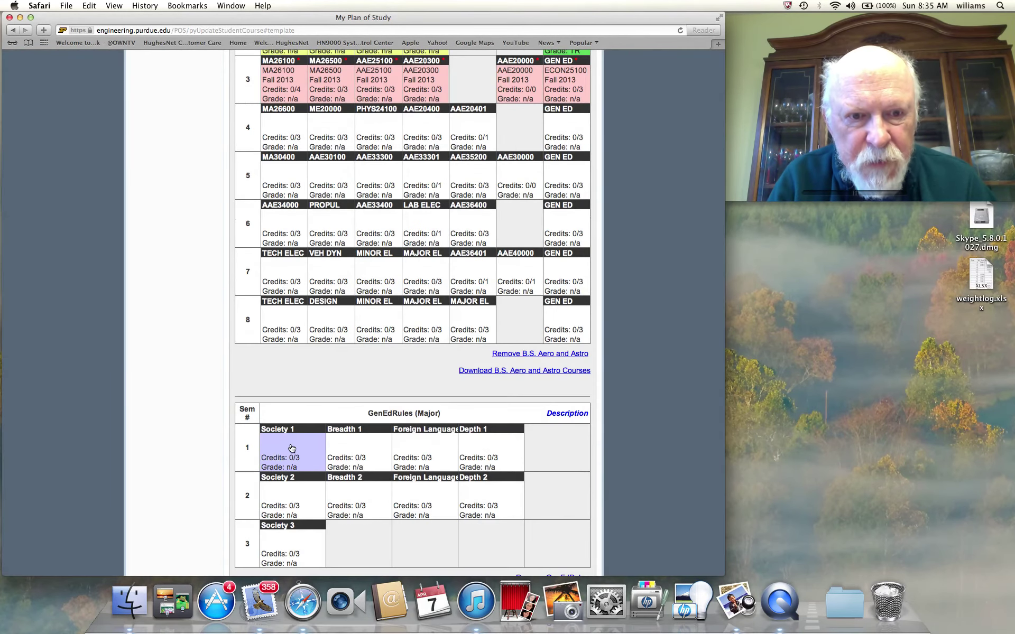
Step: Enter ECON25100 for Fall 2013 as the course fulfilling the Society 1 requirement in the GenEdRules table
{"action": "left_click", "coordinate": [290, 450]}
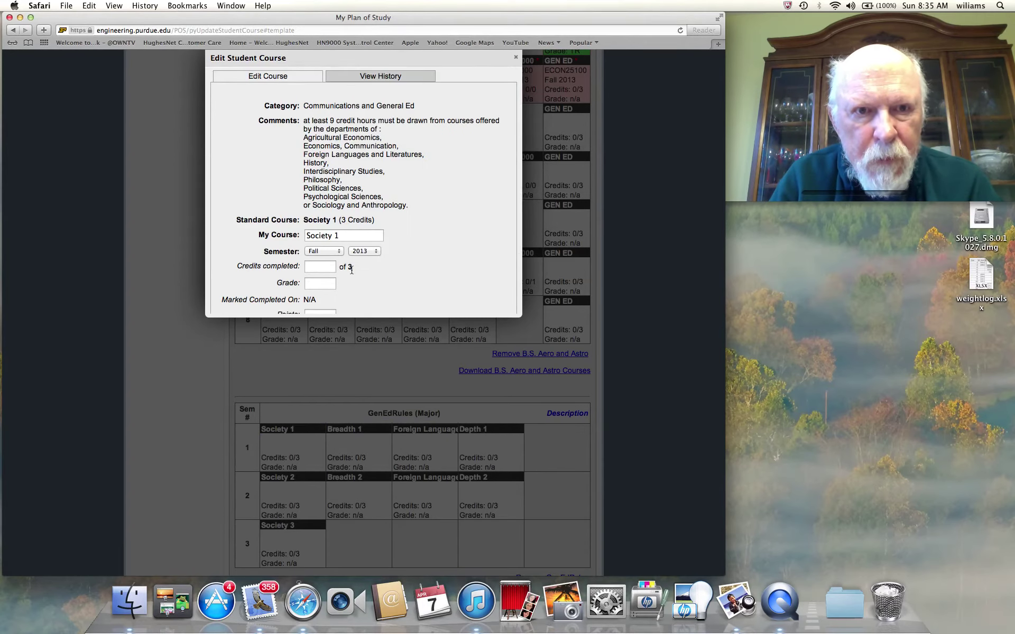
{"action": "left_click", "coordinate": [344, 236]}
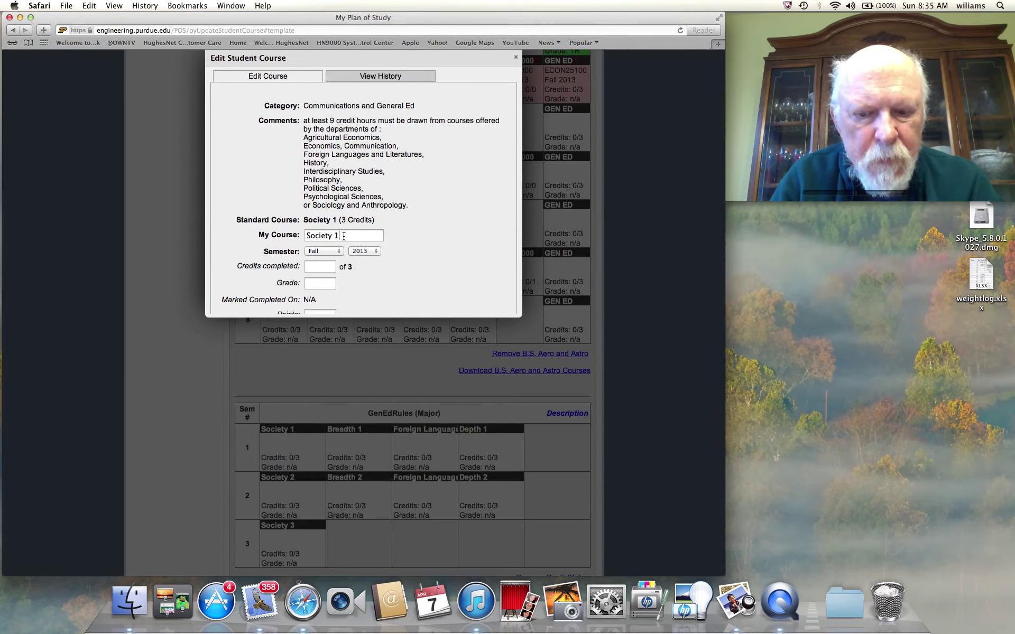
{"action": "key", "text": "BackSpace"}
{"action": "key", "text": "BackSpace"}
{"action": "key", "text": "BackSpace"}
{"action": "key", "text": "BackSpace"}
{"action": "key", "text": "BackSpace"}
{"action": "key", "text": "BackSpace"}
{"action": "key", "text": "BackSpace"}
{"action": "key", "text": "BackSpace"}
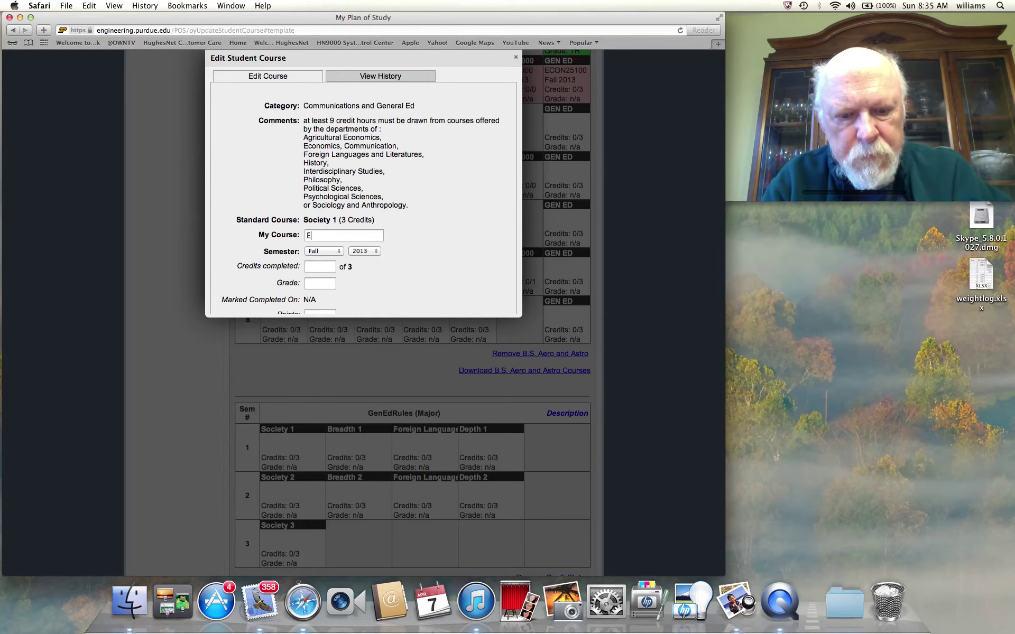
{"action": "type", "text": "ECON25100"}
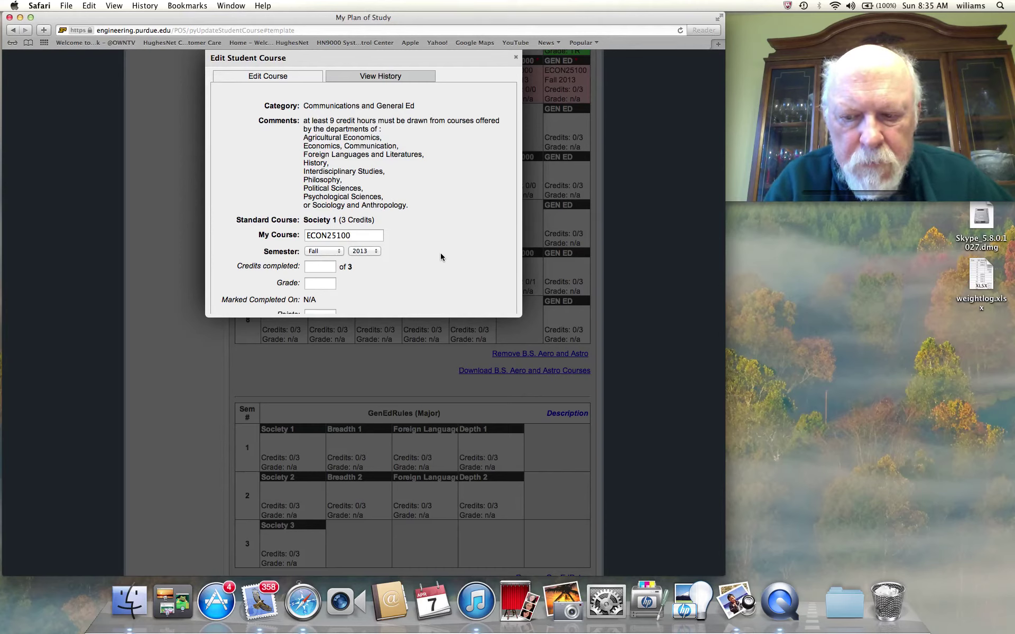
{"action": "key", "text": "Return"}
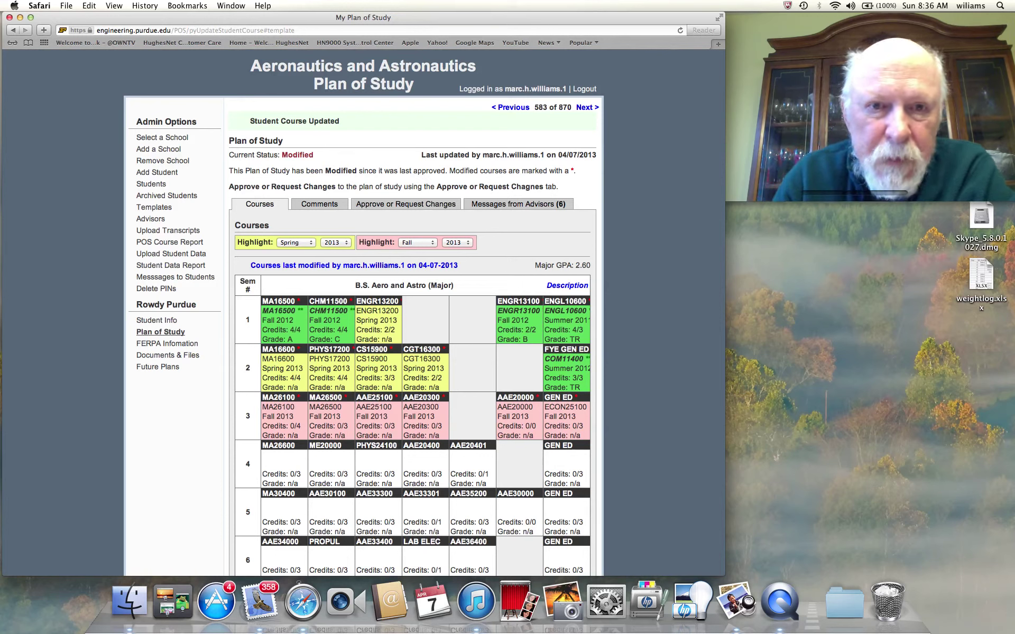
Step: Write the comment "submitting plan for fall 13" for the plan's approval or change request
{"action": "left_click", "coordinate": [387, 208]}
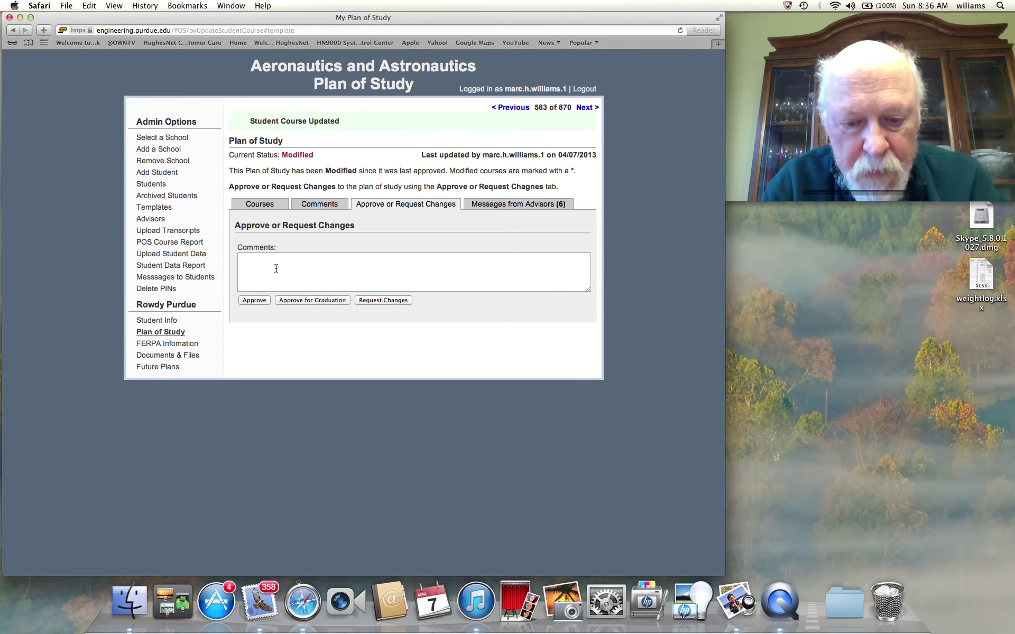
{"action": "left_click", "coordinate": [276, 268]}
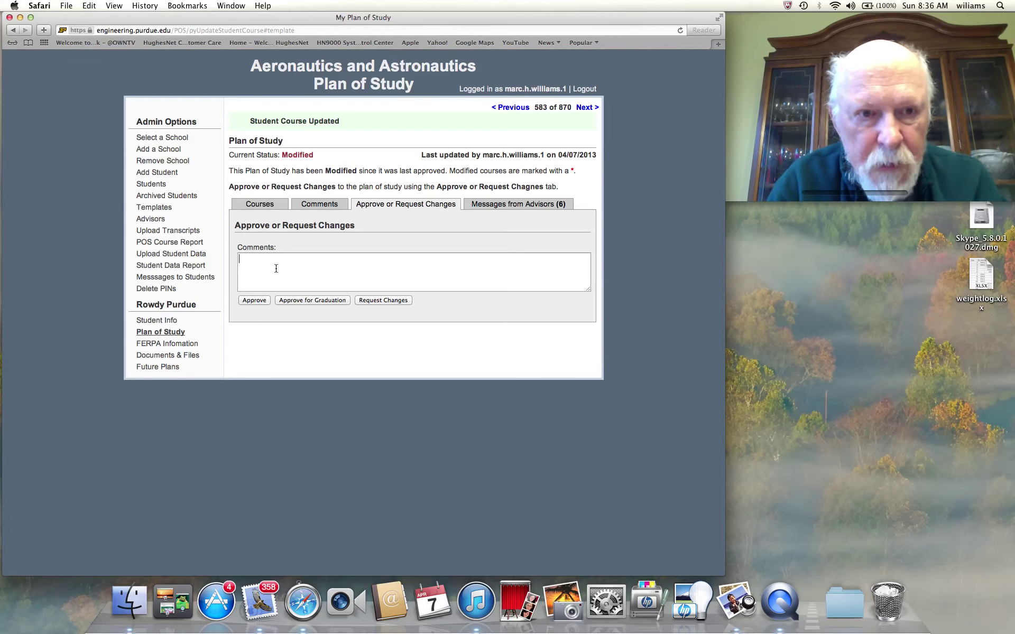
{"action": "type", "text": "submitting"}
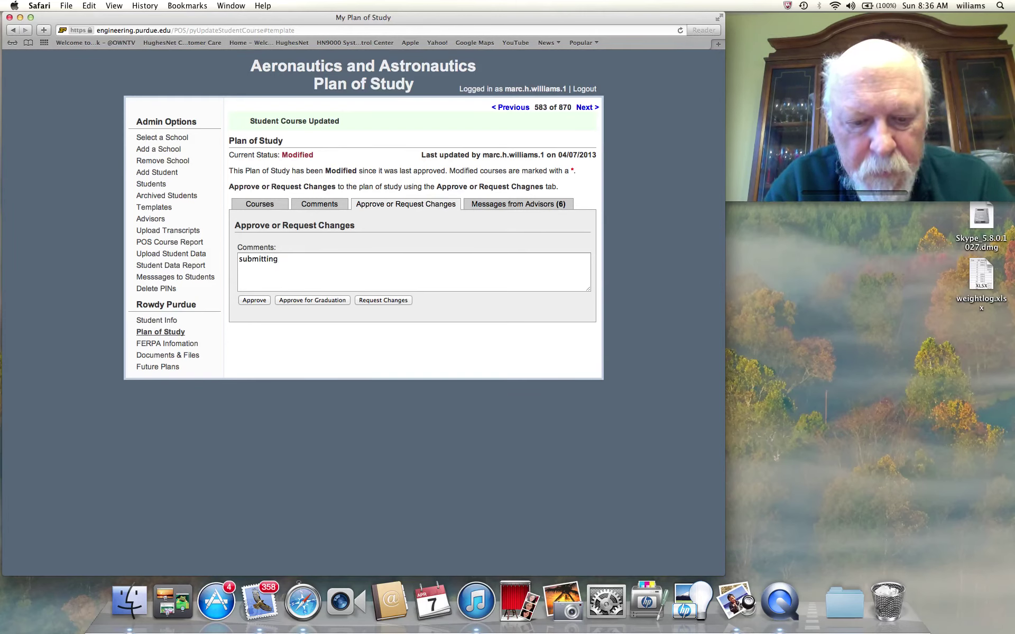
{"action": "type", "text": " plan for fall"}
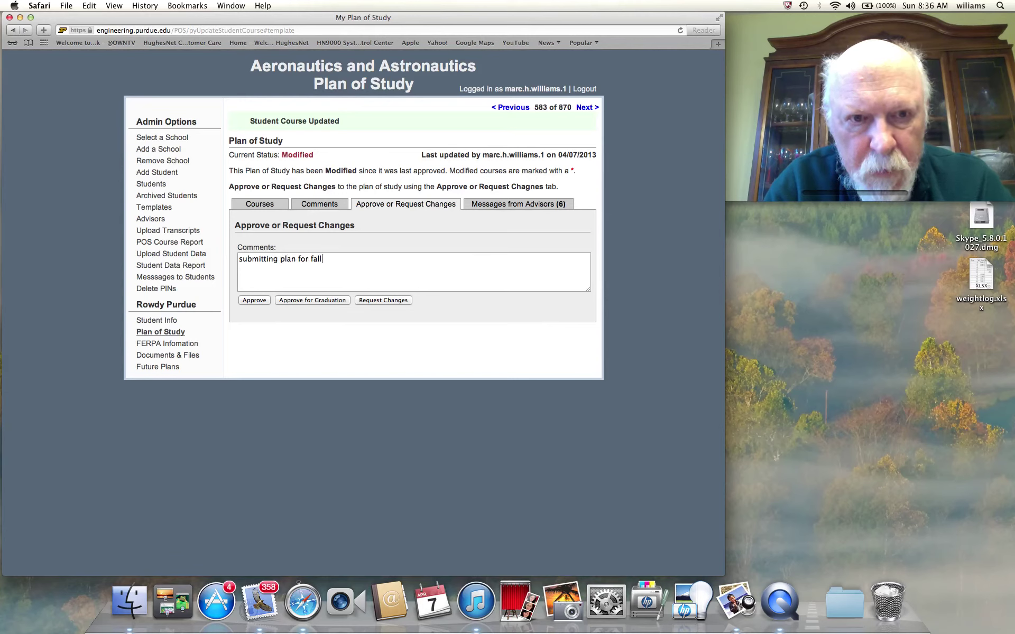
{"action": "type", "text": " 13"}
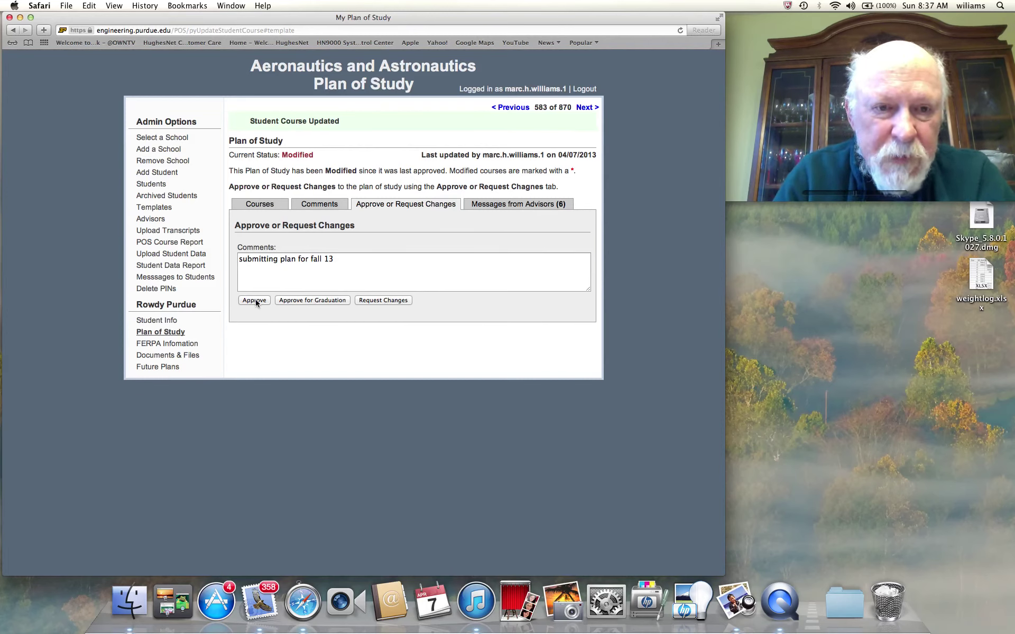
Step: Return to the student's plan of study and review the B.S. Aero and Astro course table
{"action": "left_click", "coordinate": [160, 335]}
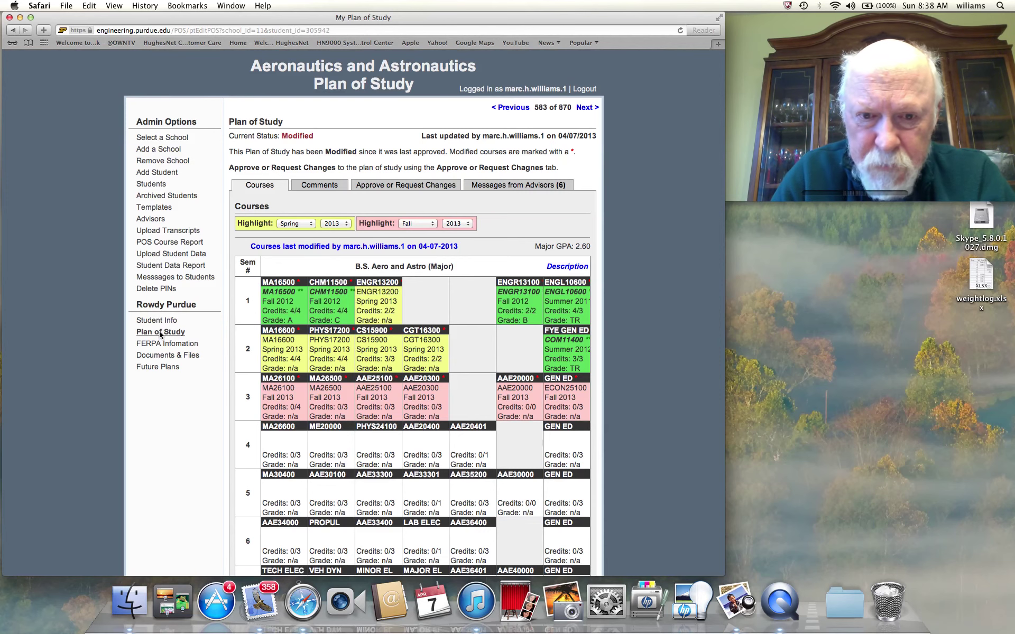
{"action": "scroll", "coordinate": [160, 335], "scroll_direction": "down", "scroll_amount": 3}
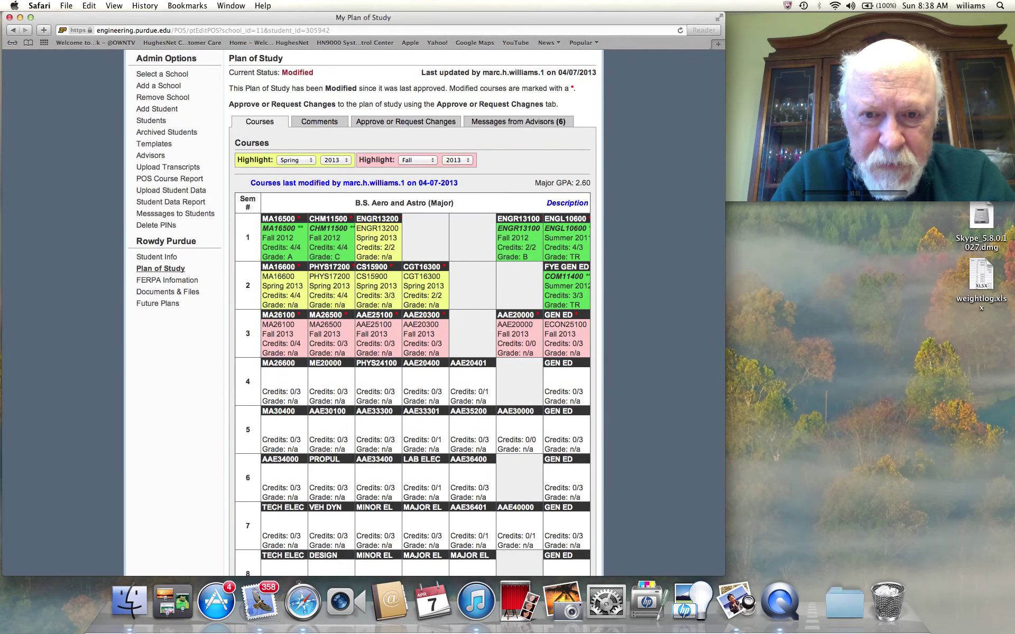
{"action": "scroll", "coordinate": [371, 338], "scroll_direction": "down", "scroll_amount": 4}
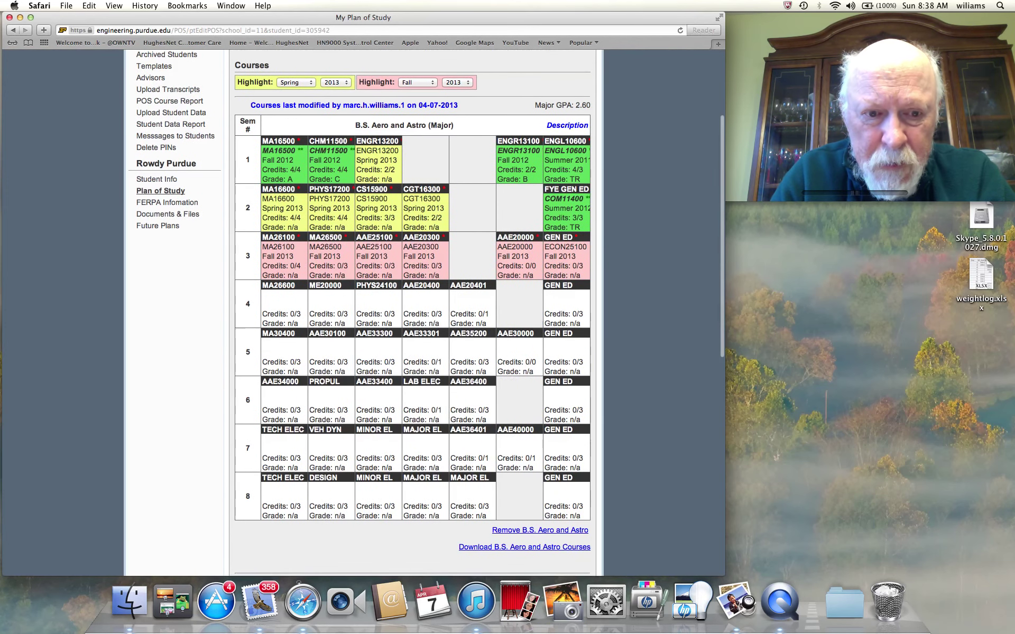